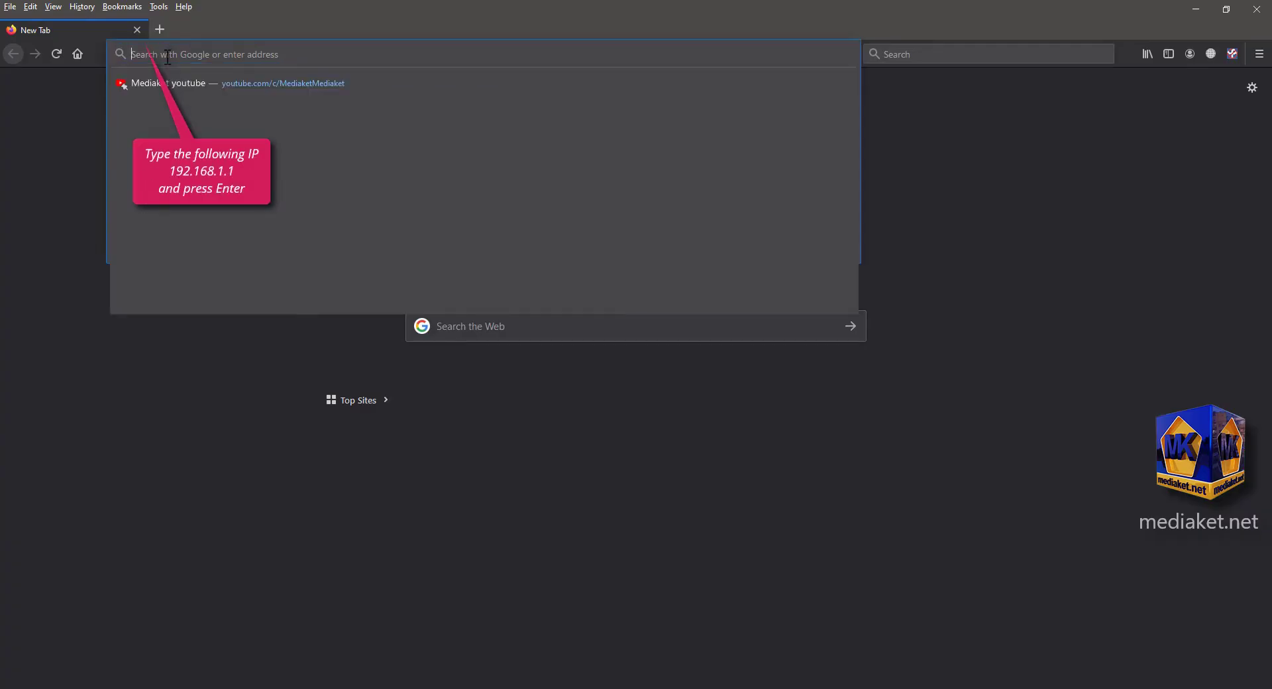
Step: Load the router login page at 192.168.1.1 in Firefox
{"action": "type", "text": "192.1"}
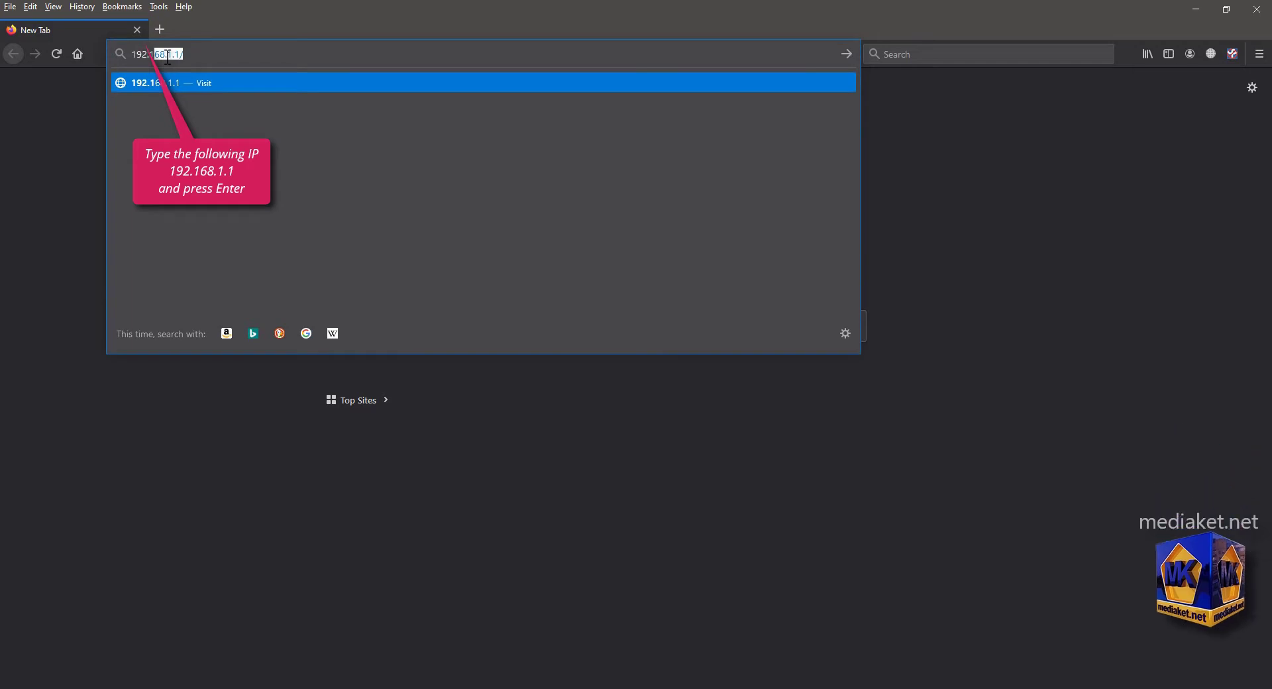
{"action": "type", "text": "68.1.1"}
{"action": "key", "text": "Return"}
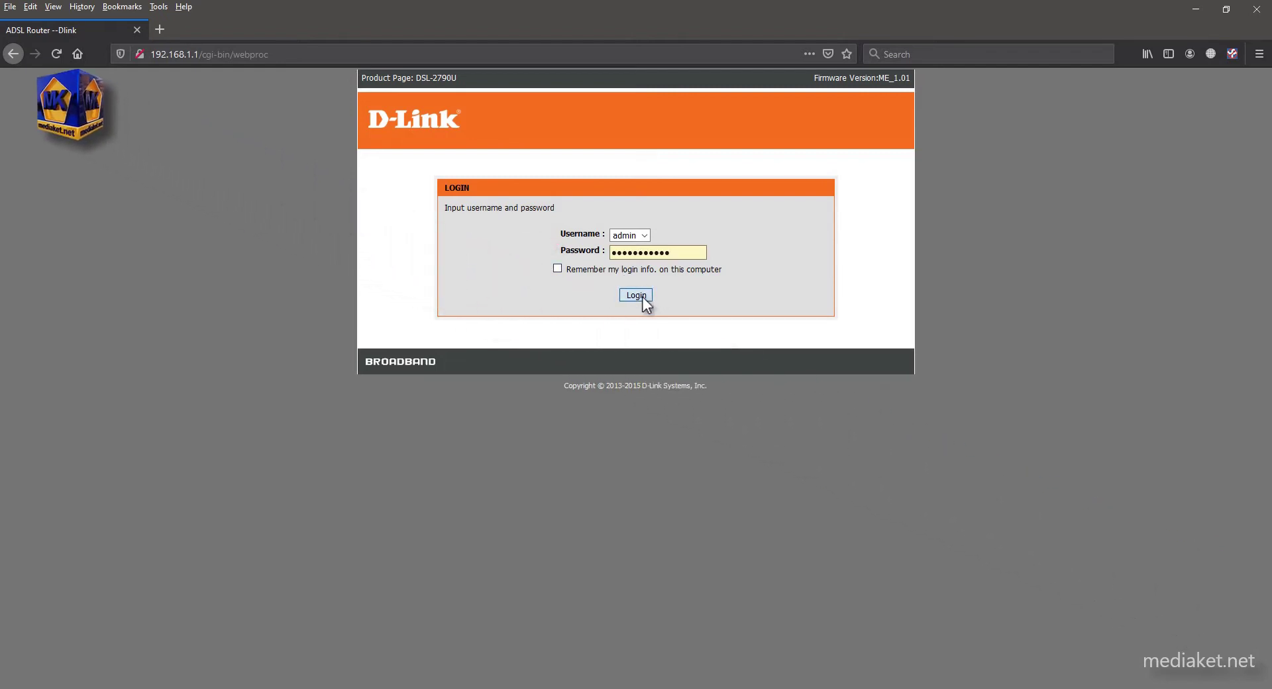
Step: Log in as admin and go to Advanced > Port Forwarding
{"action": "left_click", "coordinate": [642, 297]}
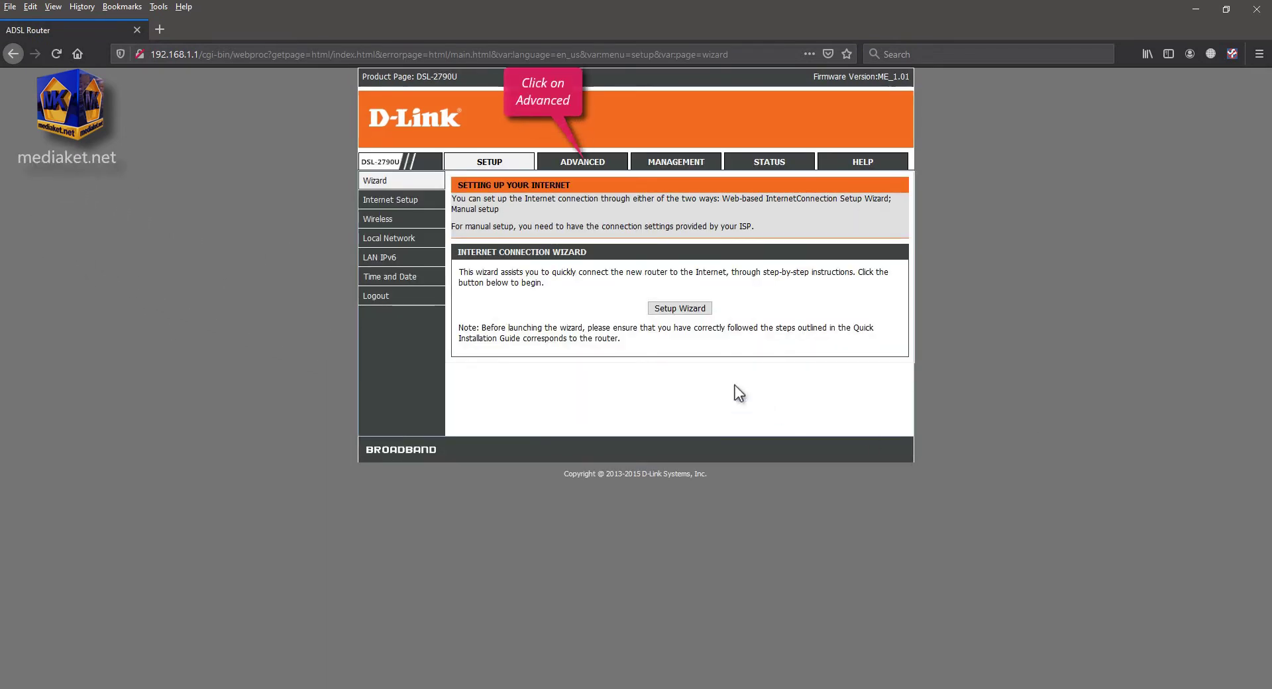
{"action": "left_click", "coordinate": [587, 165]}
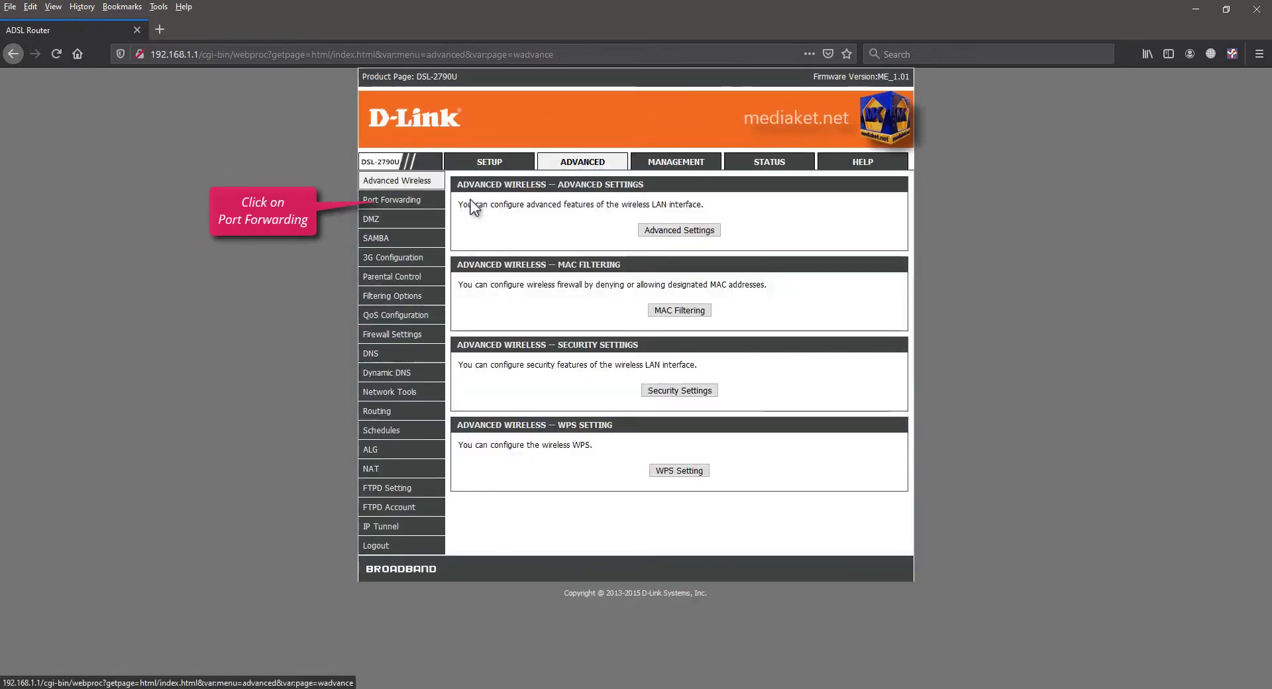
{"action": "left_click", "coordinate": [397, 205]}
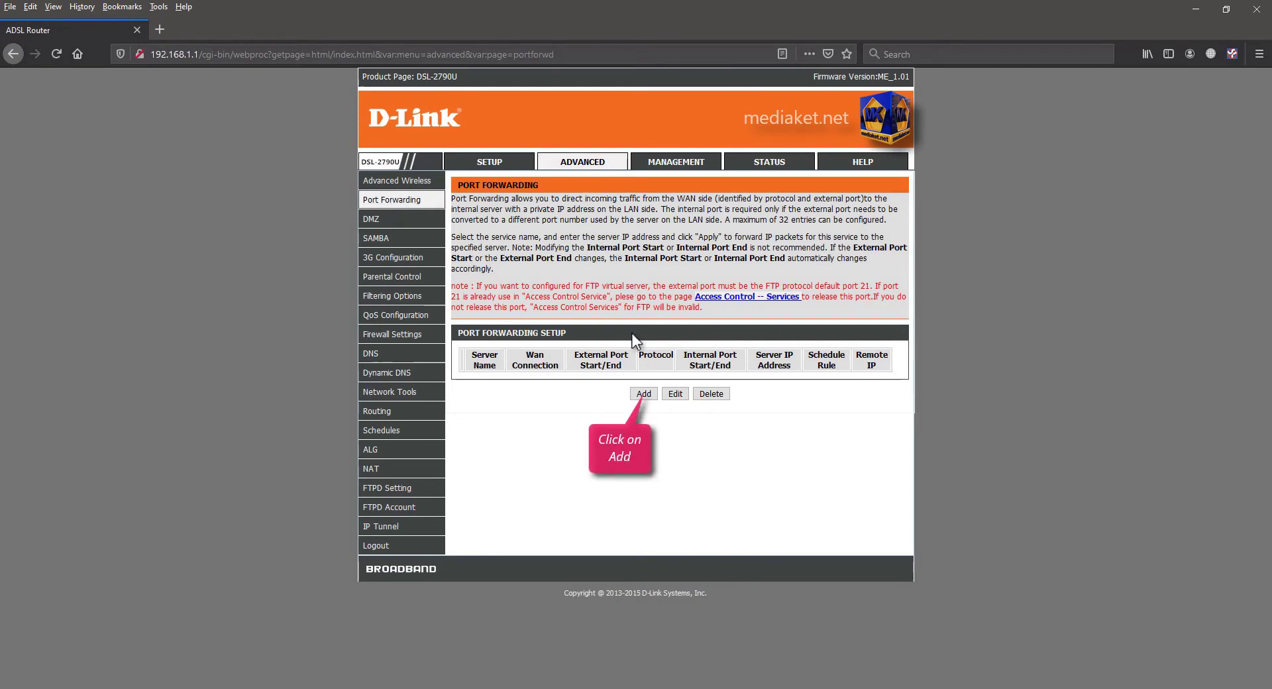
Step: Add a Battlefield Communicator forwarding rule to server 192.168.1.2 and apply it
{"action": "left_click", "coordinate": [642, 394]}
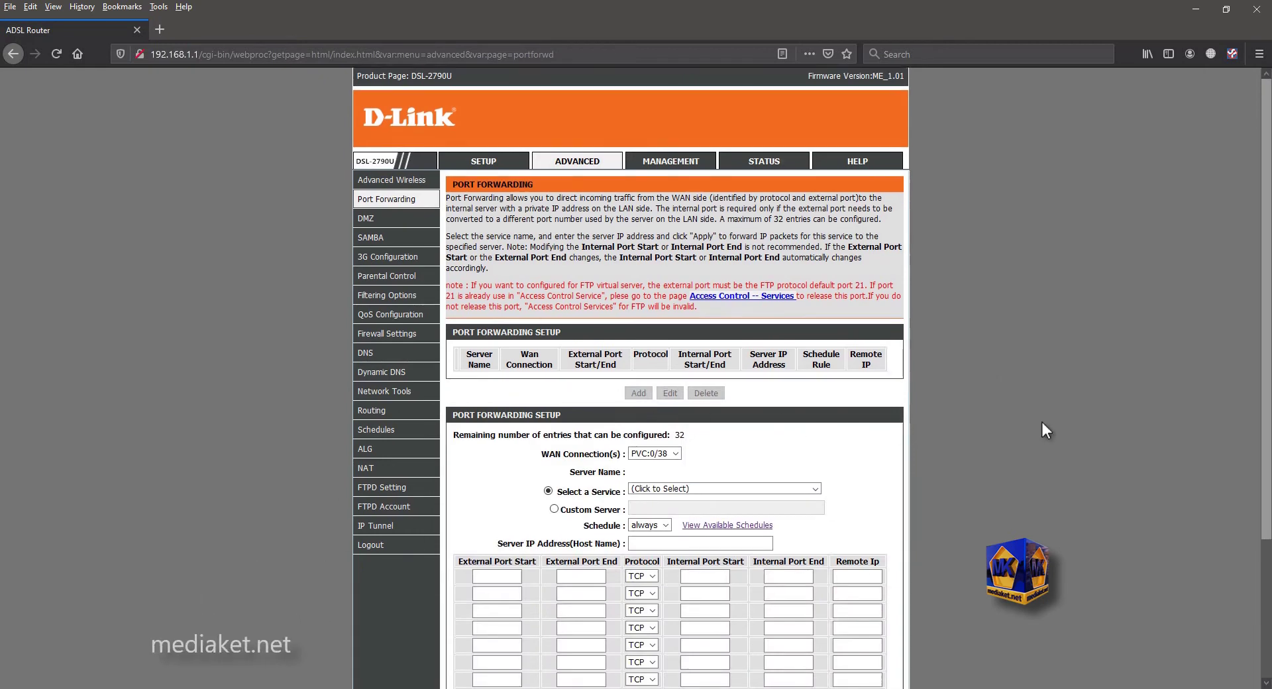
{"action": "scroll", "coordinate": [1044, 429], "scroll_direction": "down", "scroll_amount": 2}
{"action": "scroll", "coordinate": [1042, 423], "scroll_direction": "down", "scroll_amount": 1}
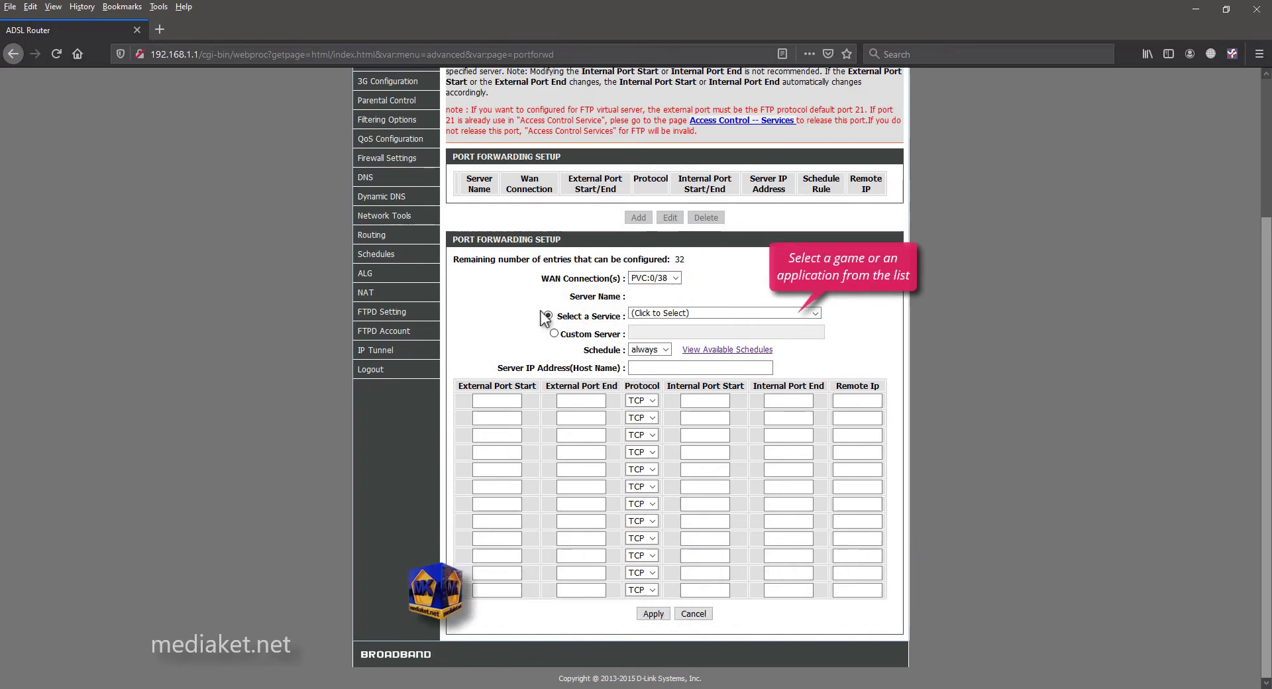
{"action": "left_click", "coordinate": [693, 310]}
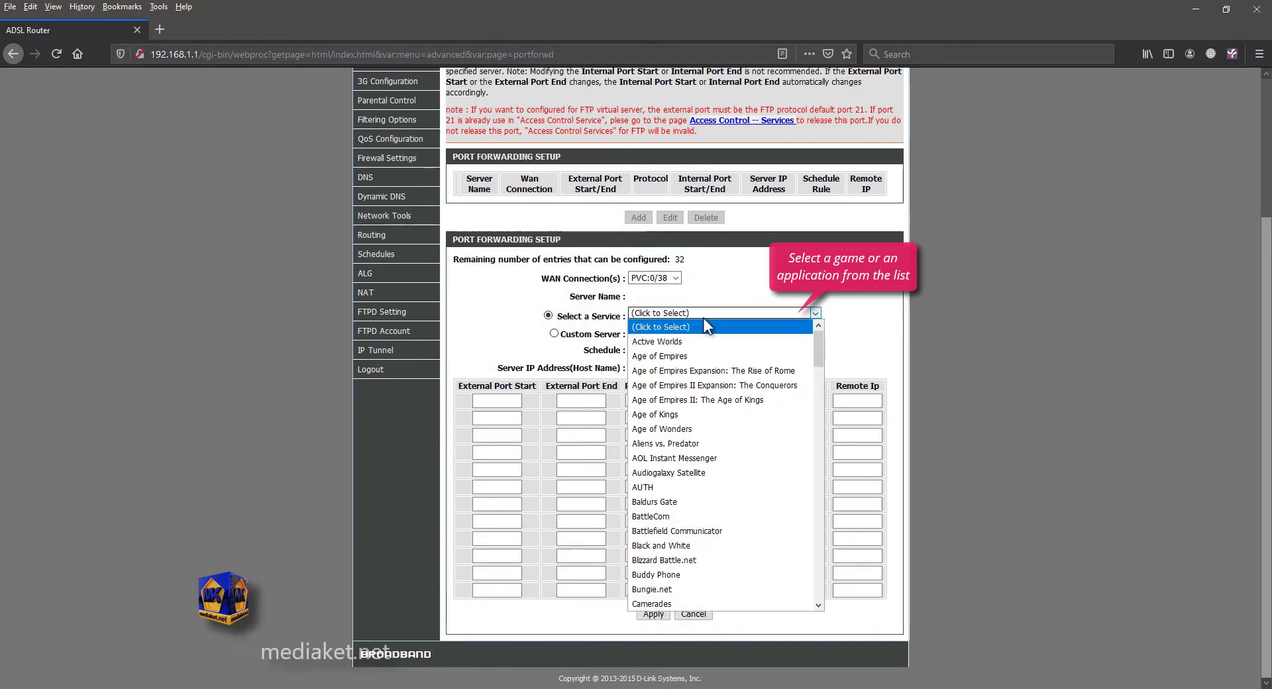
{"action": "mouse_move", "coordinate": [818, 356]}
{"action": "left_mouse_down"}
{"action": "mouse_move", "coordinate": [820, 424]}
{"action": "mouse_move", "coordinate": [833, 384]}
{"action": "mouse_move", "coordinate": [821, 337]}
{"action": "left_mouse_up"}
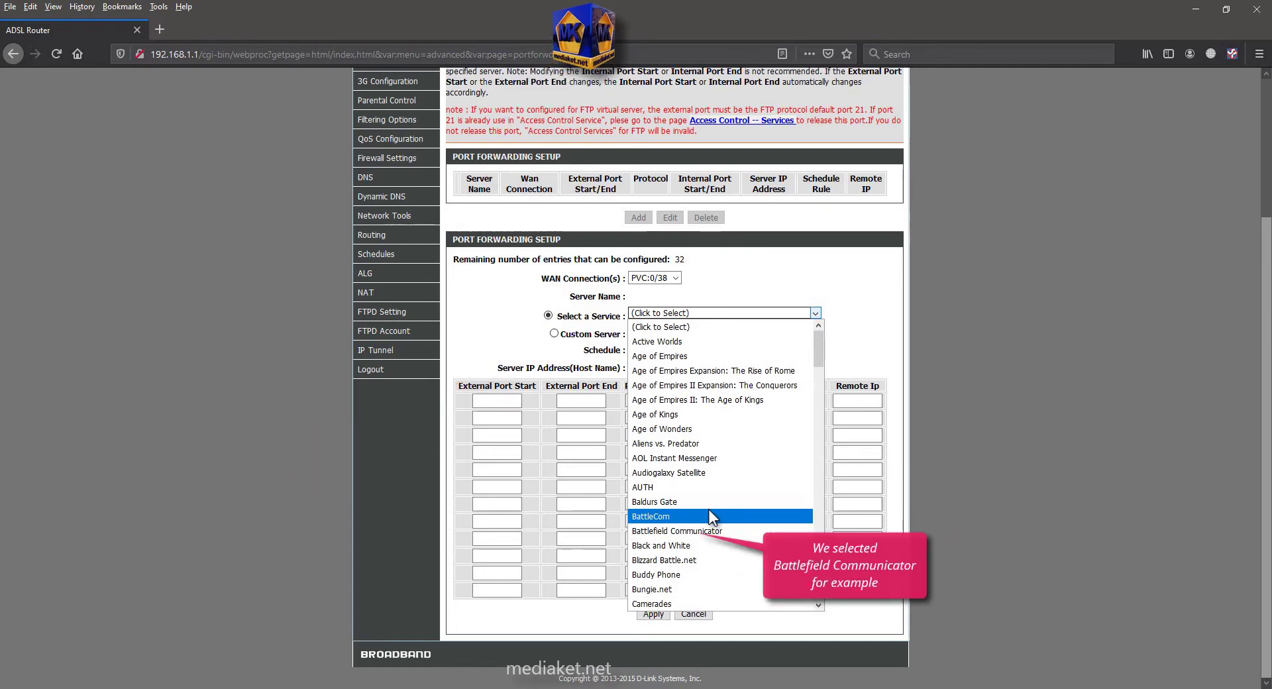
{"action": "left_click", "coordinate": [703, 531]}
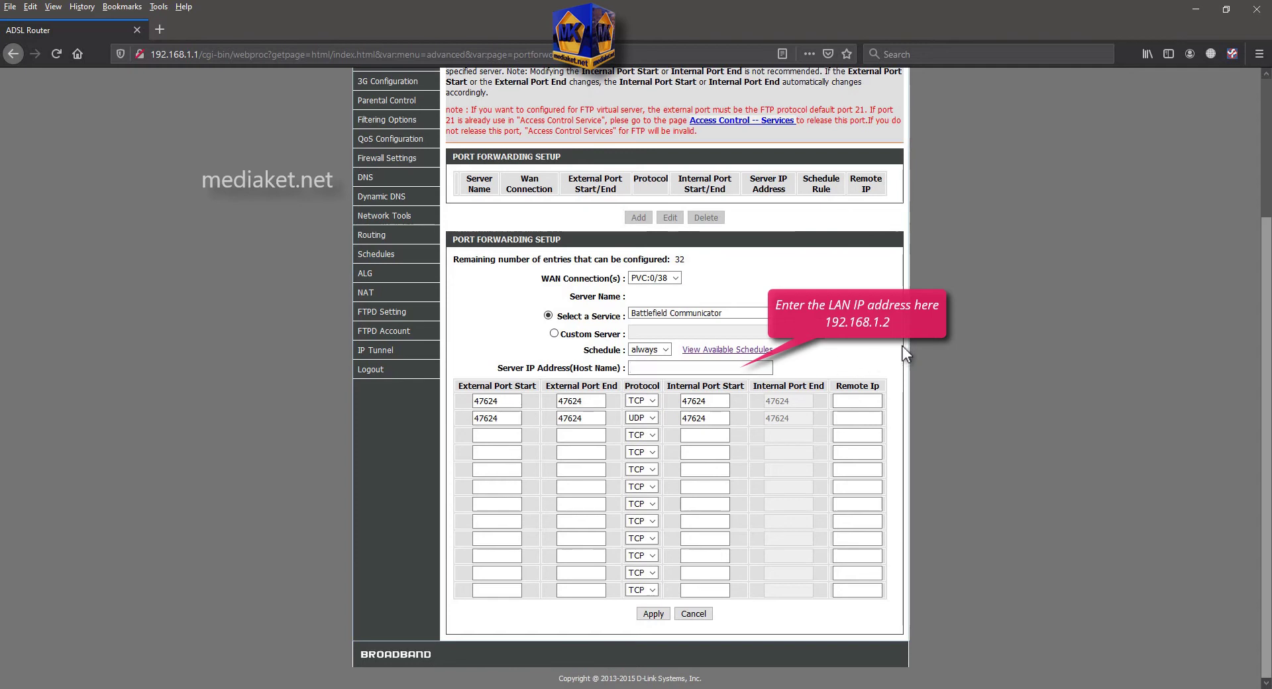
{"action": "type", "text": "192.16"}
{"action": "type", "text": "8.1.2"}
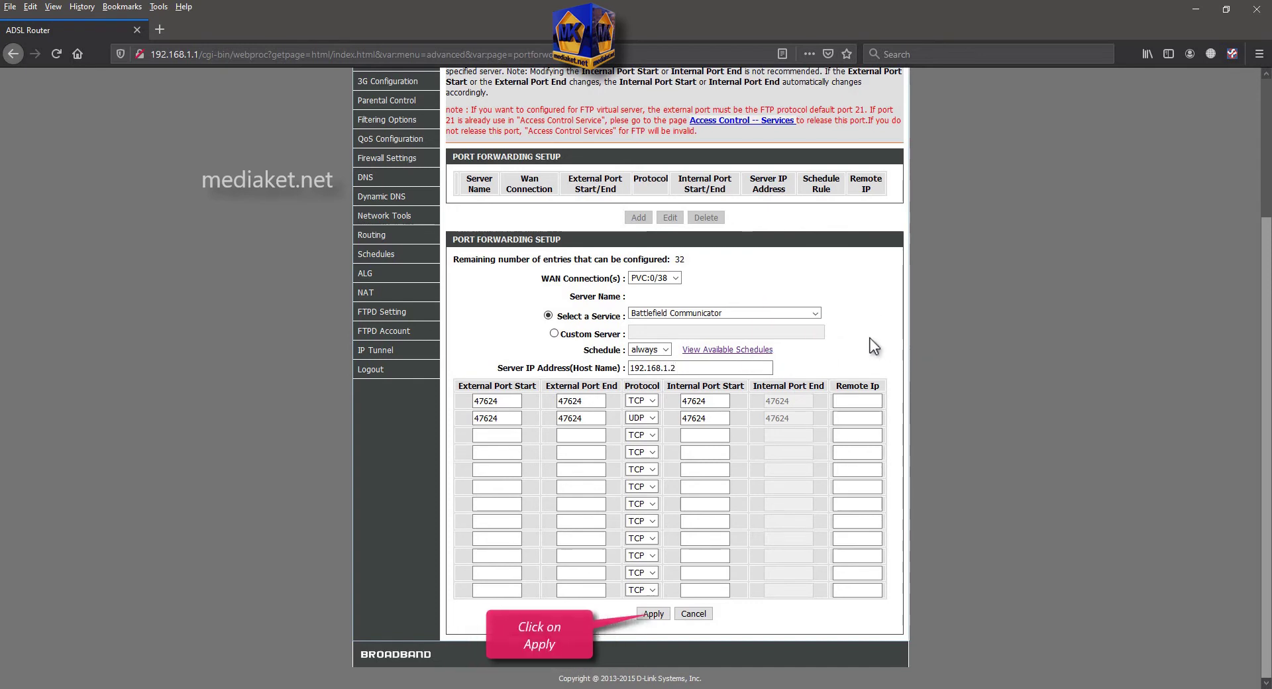
{"action": "left_click", "coordinate": [653, 613]}
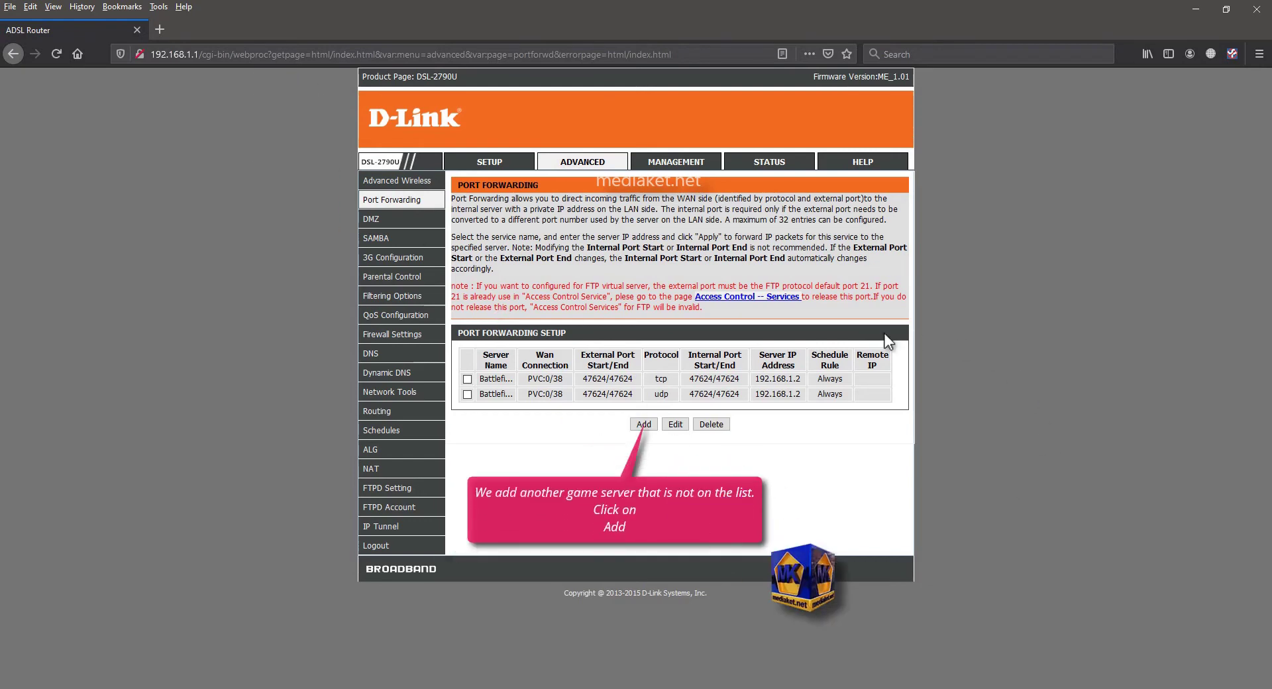
Step: Start a custom server rule named 'Call of duty 4' with server IP 192.168.1.2
{"action": "left_click", "coordinate": [642, 425]}
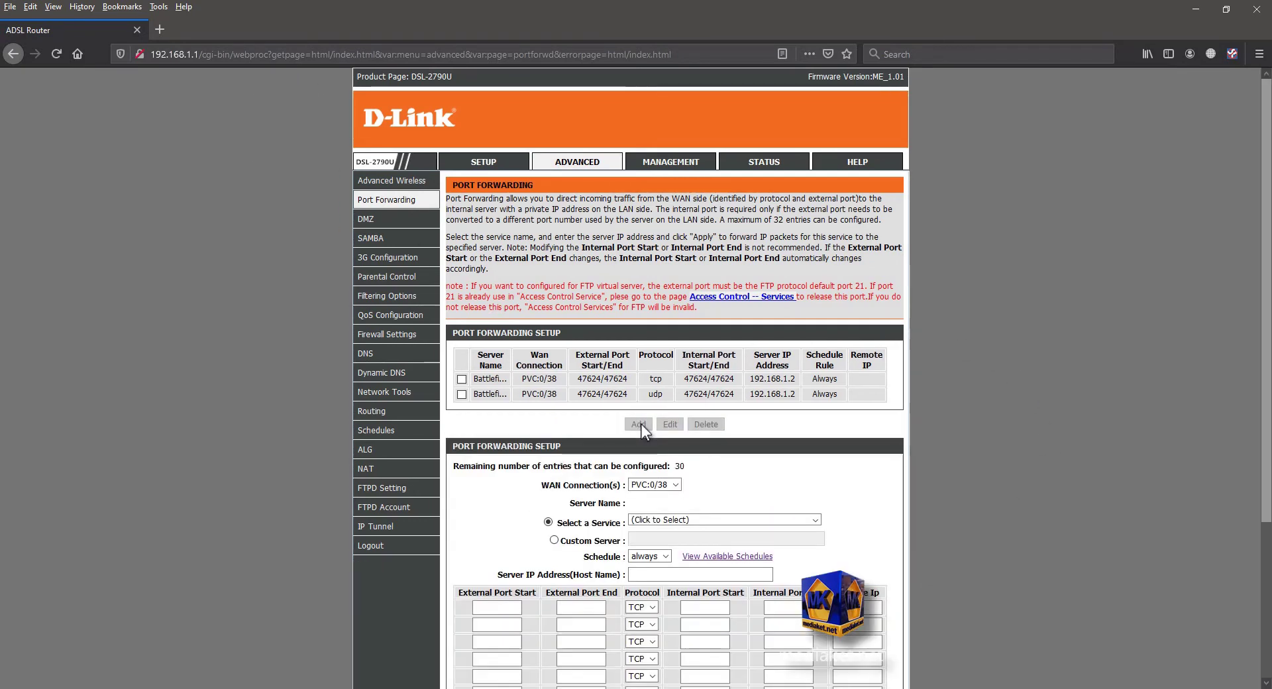
{"action": "scroll", "coordinate": [994, 391], "scroll_direction": "down", "scroll_amount": 5}
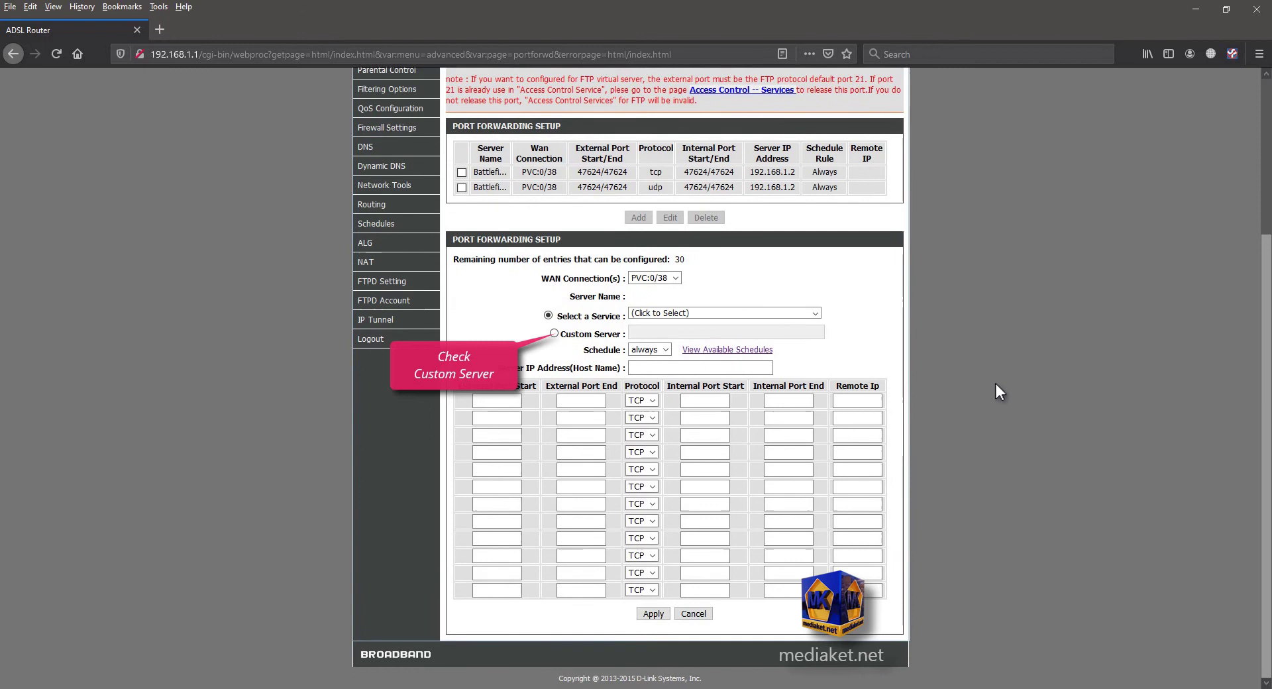
{"action": "left_click", "coordinate": [554, 333]}
{"action": "left_click", "coordinate": [643, 334]}
{"action": "type", "text": "C"}
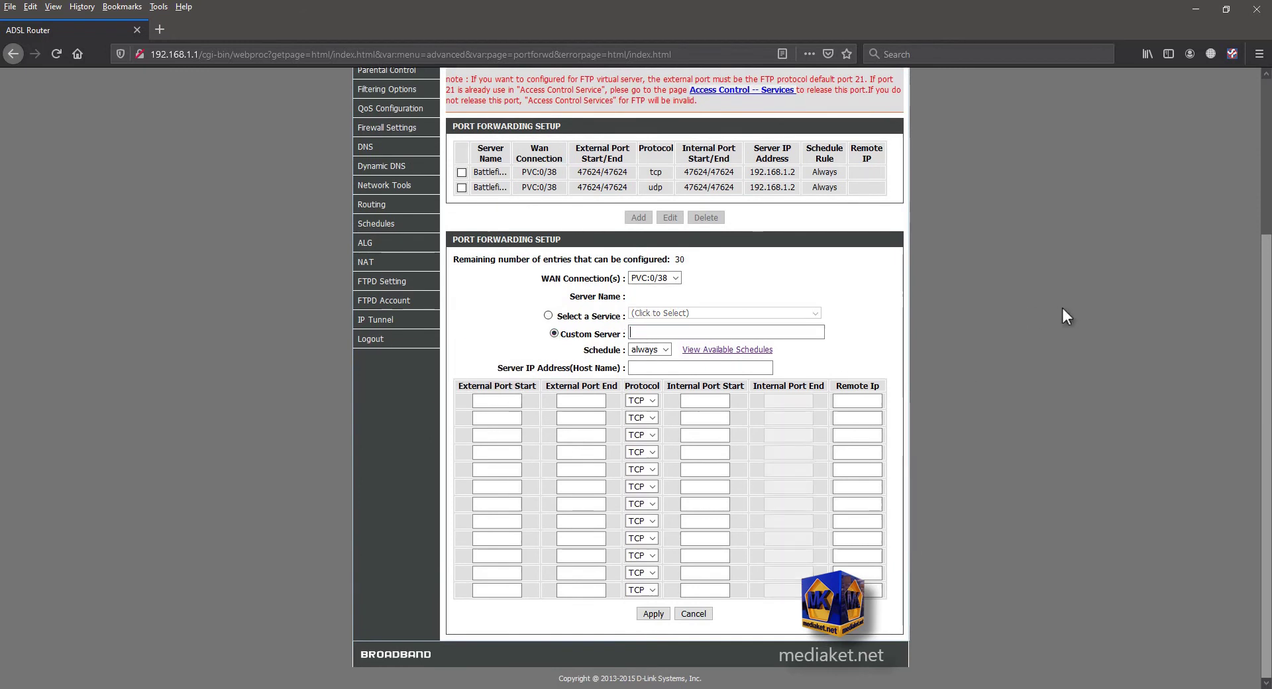
{"action": "type", "text": "all "}
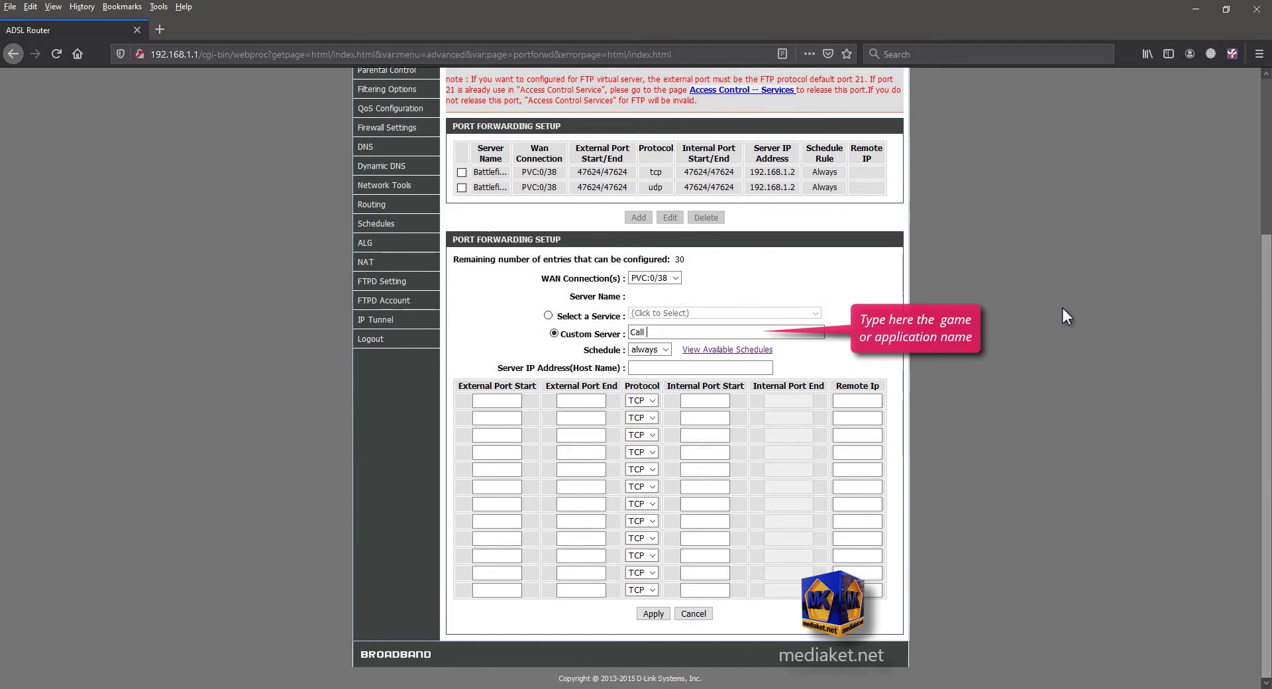
{"action": "type", "text": "of du"}
{"action": "type", "text": "ty 4"}
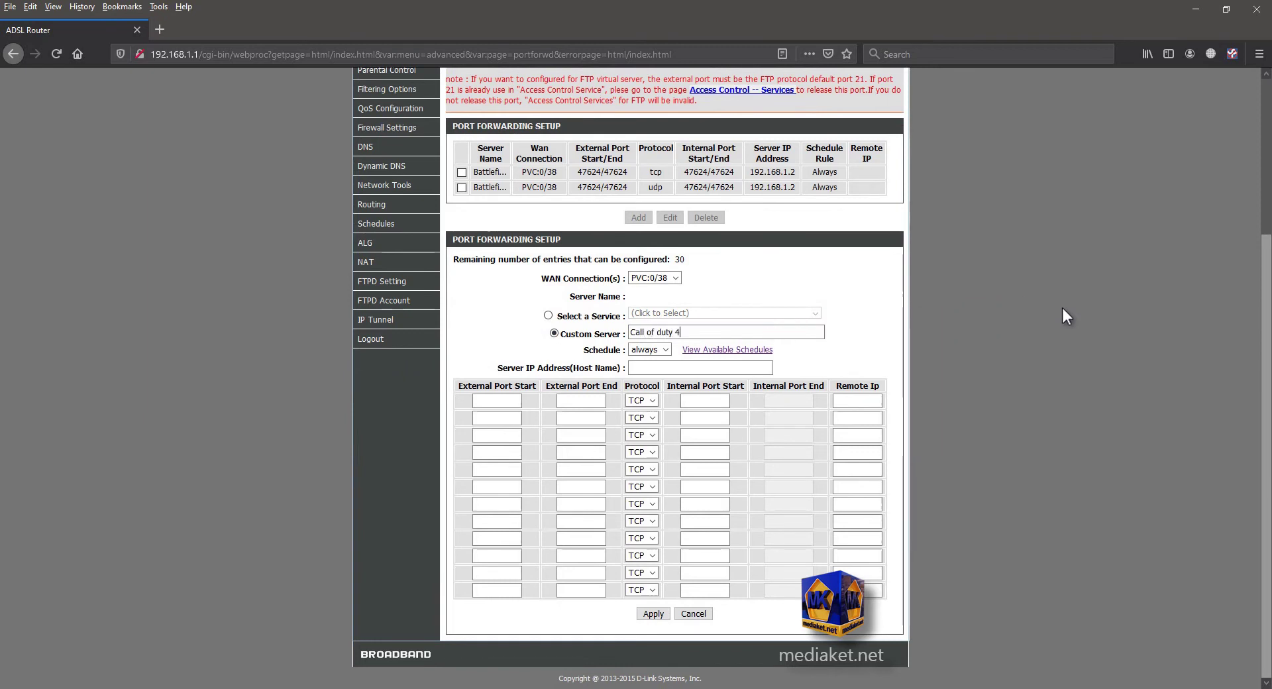
{"action": "left_click", "coordinate": [706, 368]}
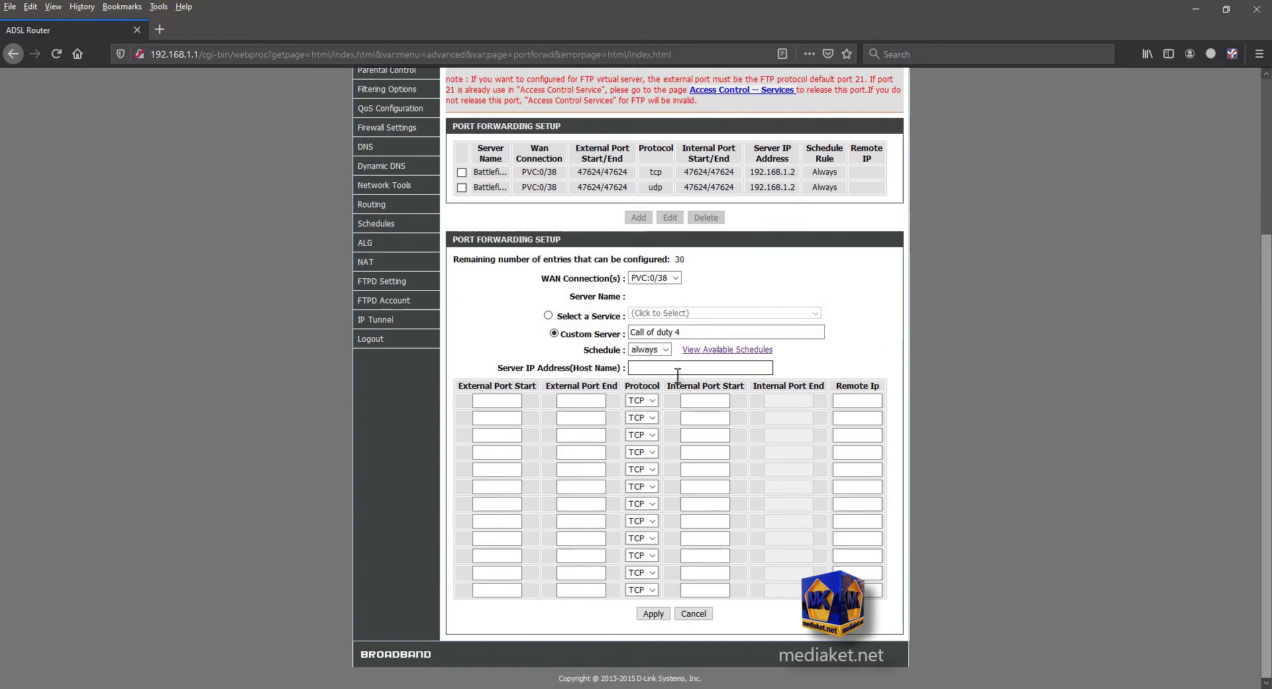
{"action": "type", "text": "1"}
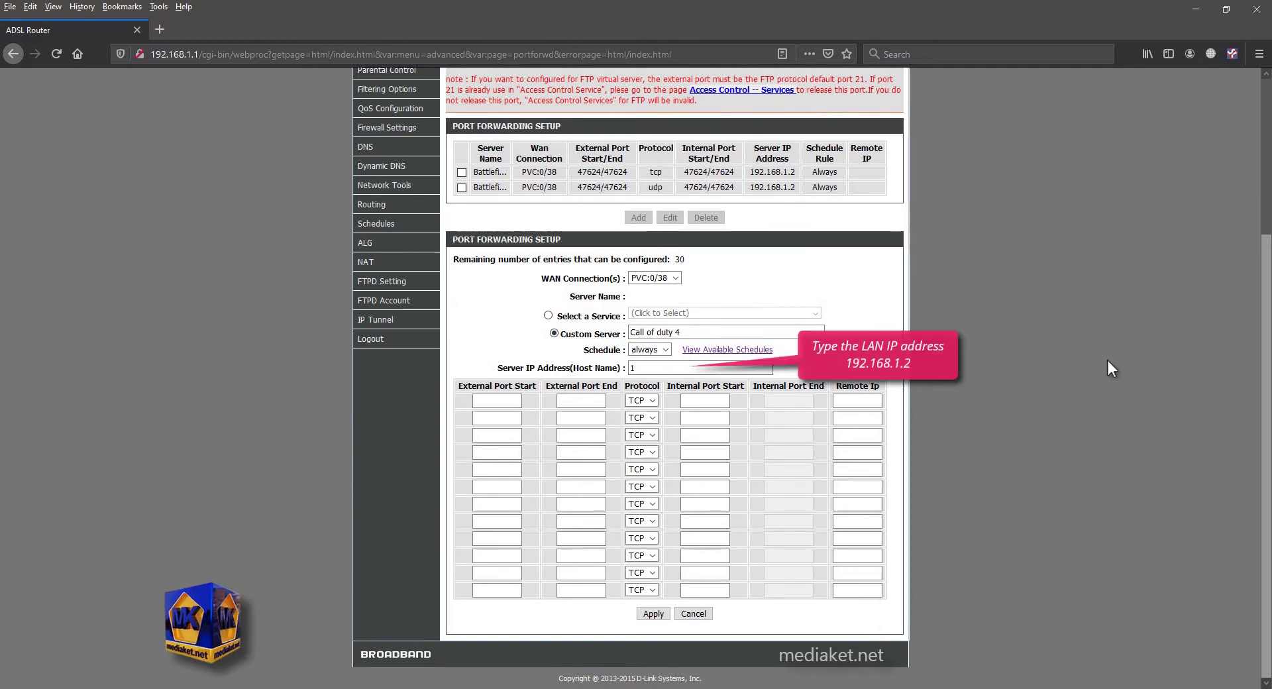
{"action": "type", "text": "92.168"}
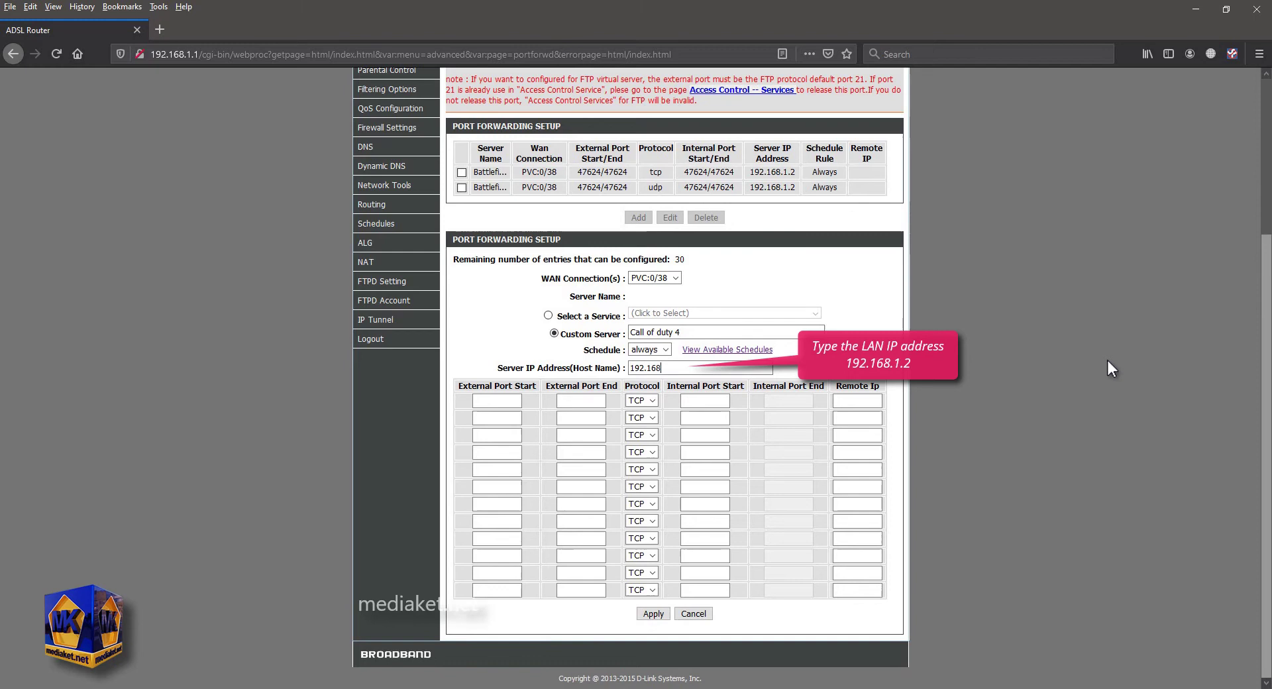
{"action": "type", "text": ".1.2"}
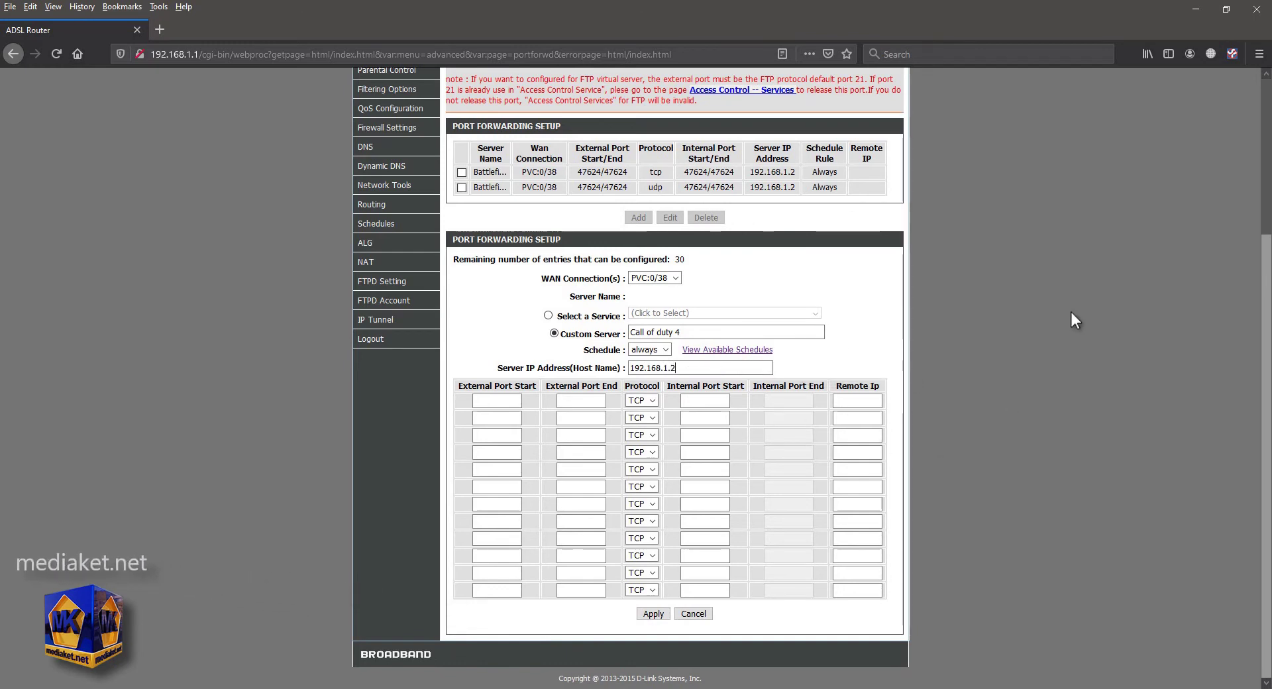
Step: Set port 28960 as start and end on two rows, one TCP and one UDP
{"action": "left_click", "coordinate": [498, 401]}
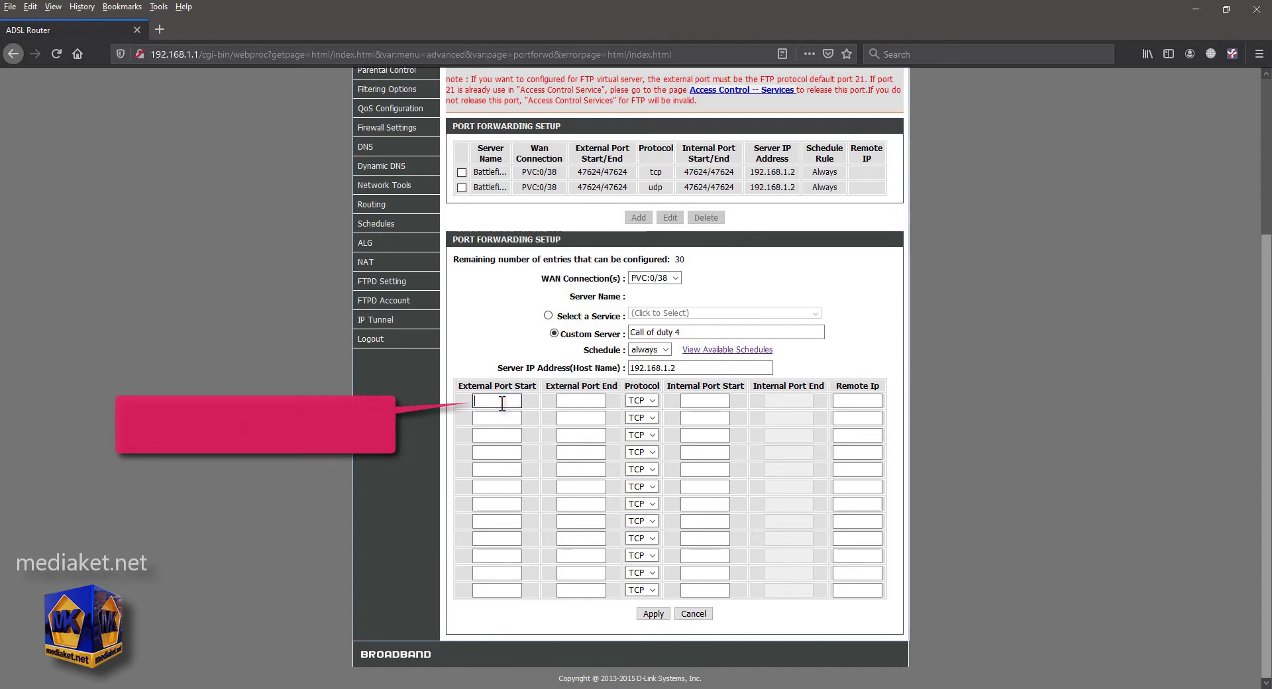
{"action": "type", "text": "28960"}
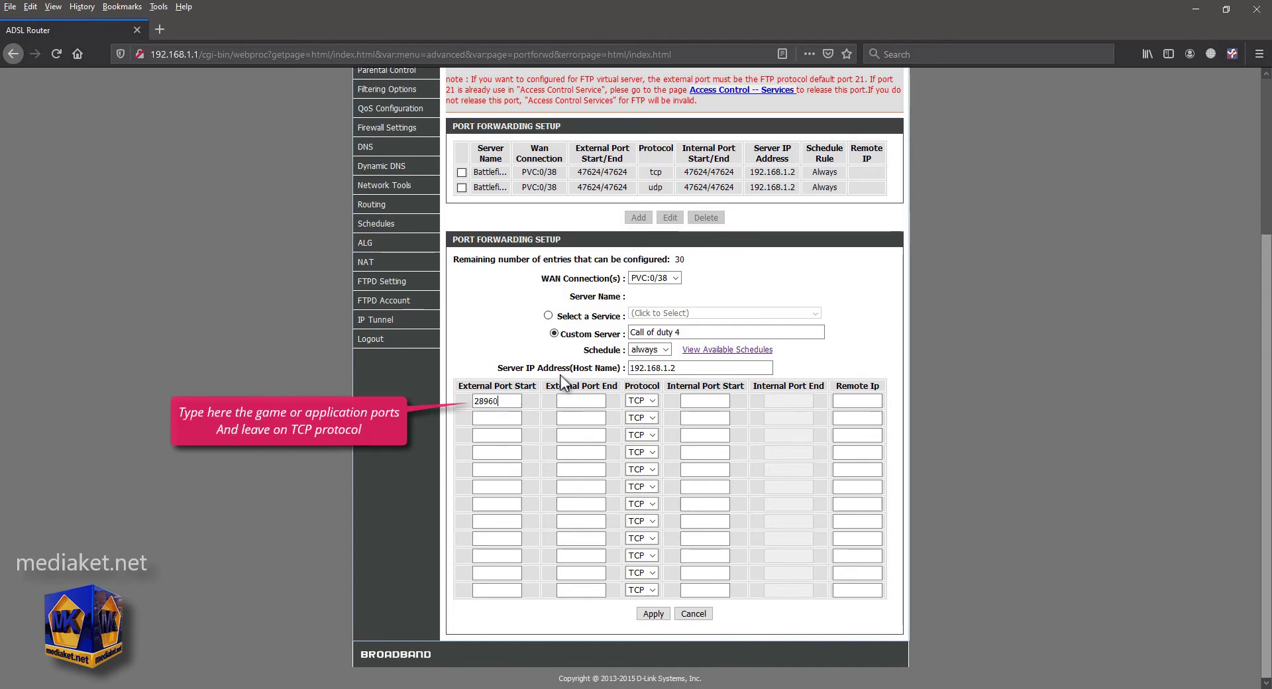
{"action": "left_click", "coordinate": [585, 402]}
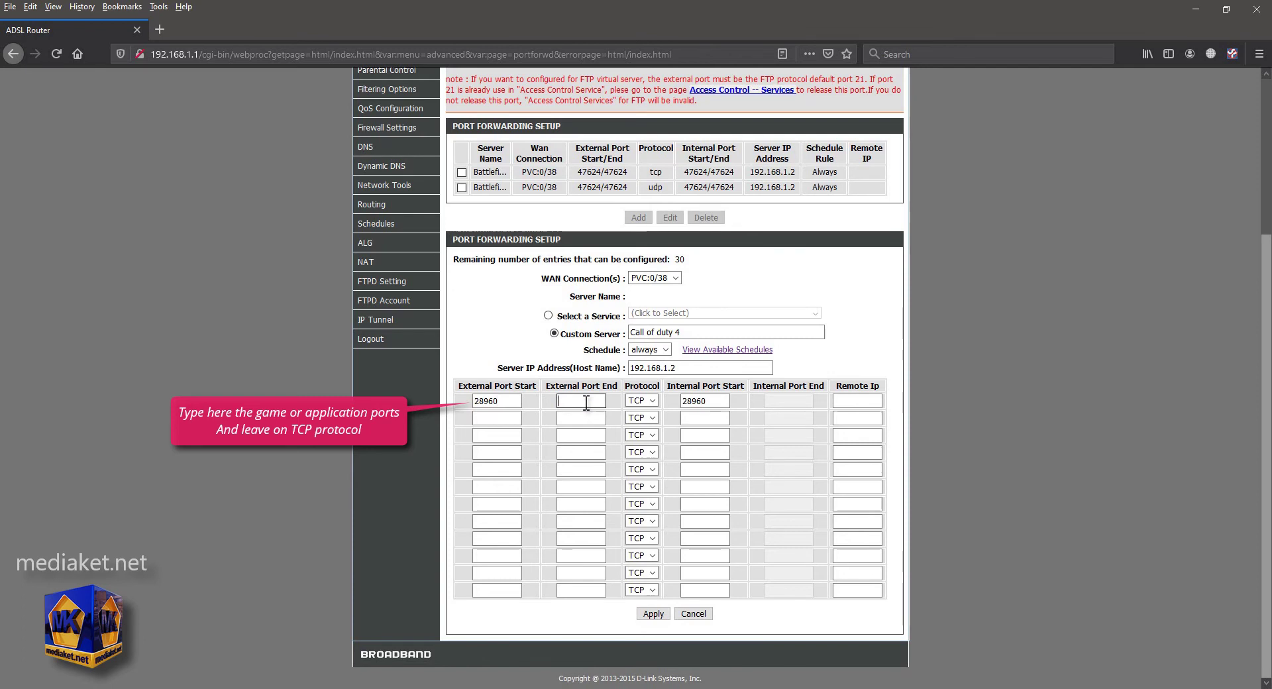
{"action": "type", "text": "8960"}
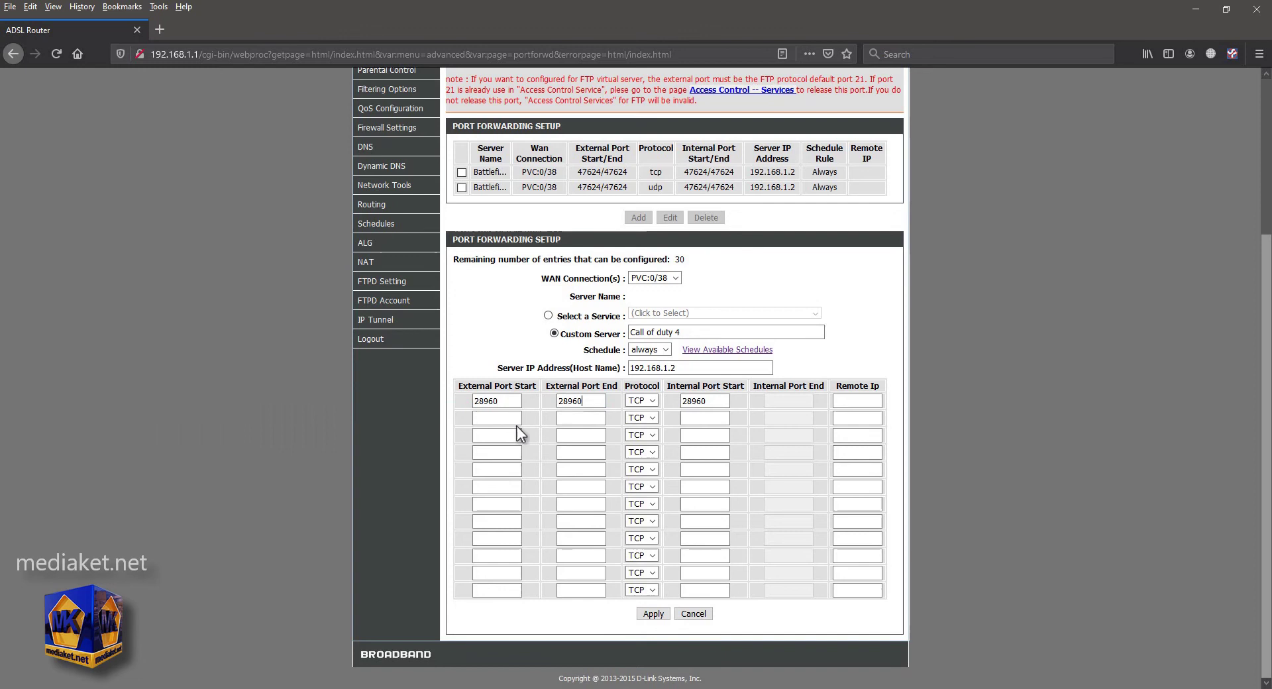
{"action": "left_click", "coordinate": [497, 419]}
{"action": "type", "text": "2"}
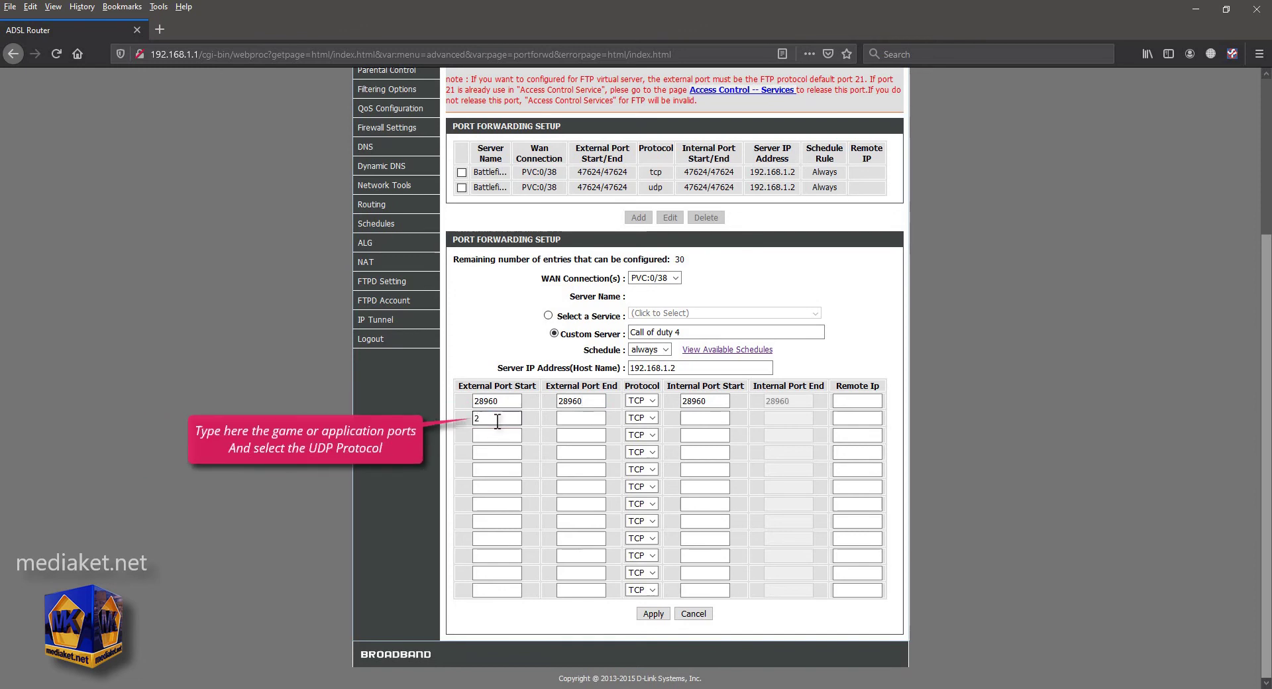
{"action": "type", "text": "8960"}
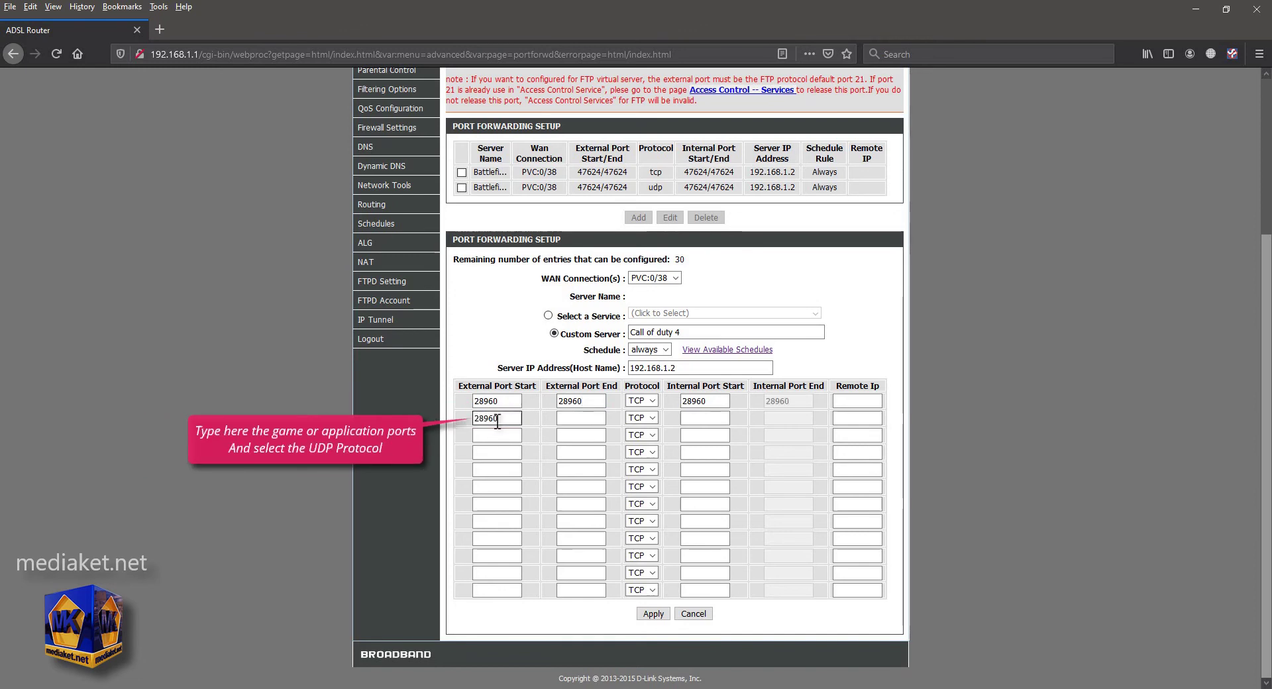
{"action": "left_click", "coordinate": [568, 420]}
{"action": "type", "text": "2"}
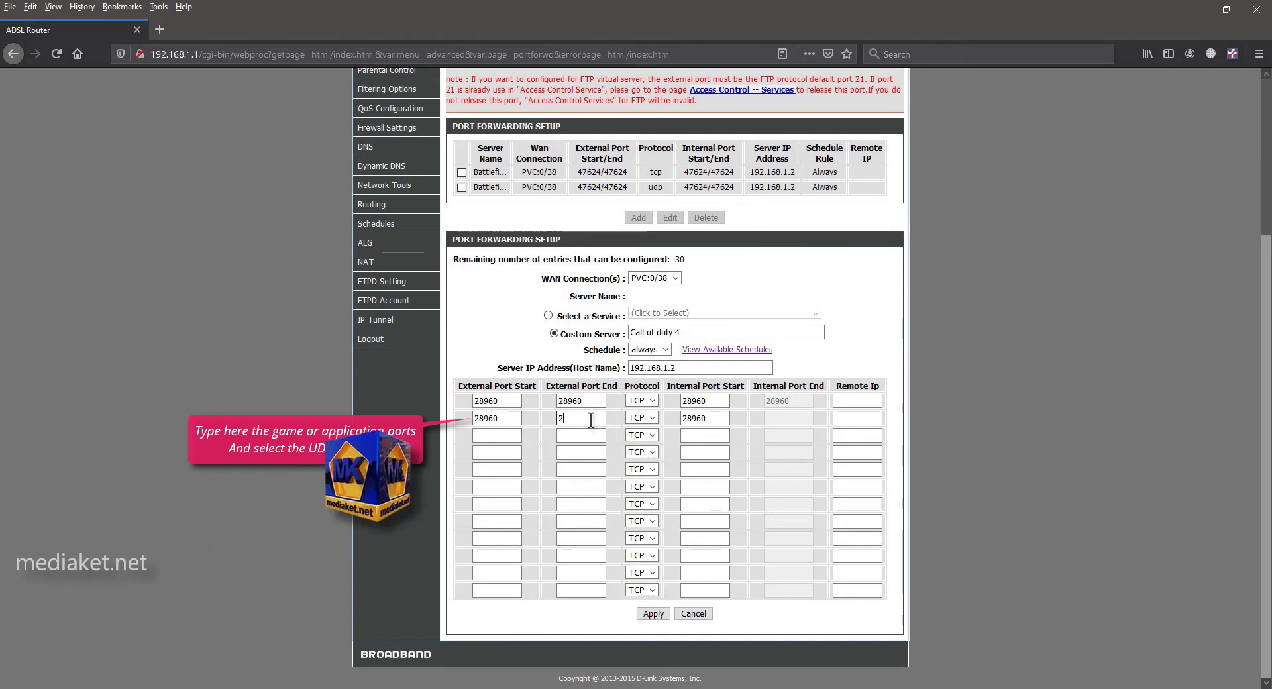
{"action": "type", "text": "8960"}
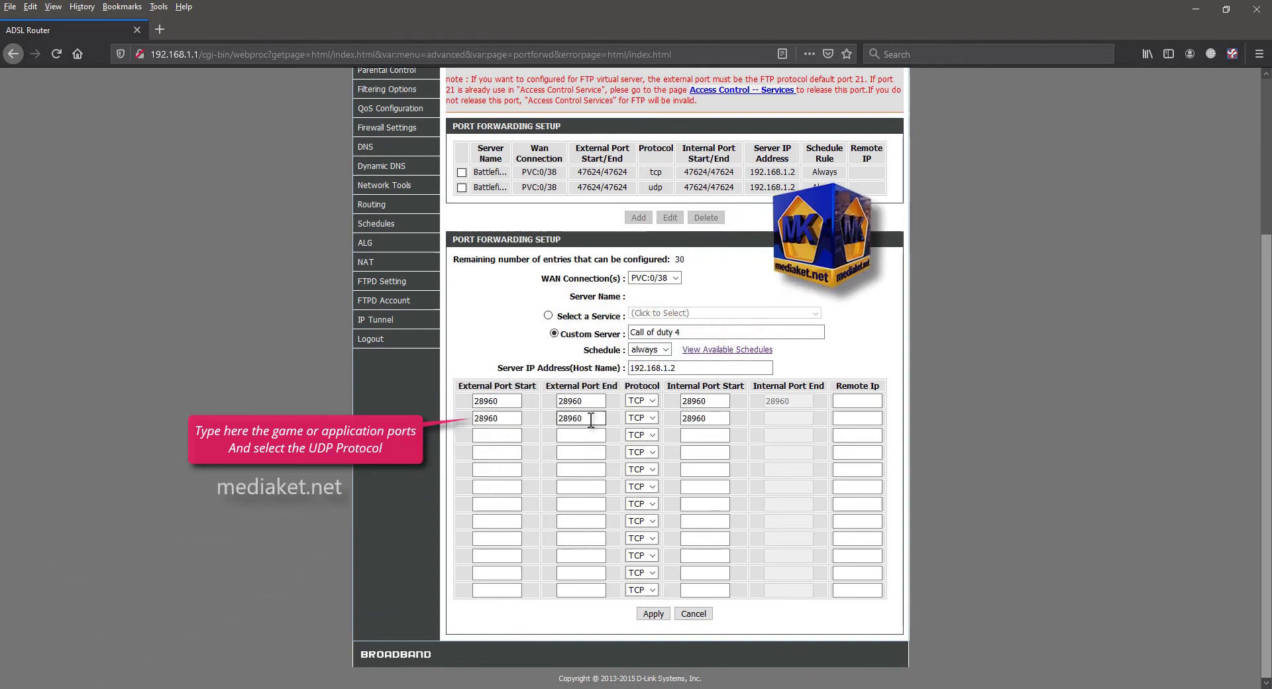
{"action": "left_click", "coordinate": [653, 419]}
{"action": "left_click", "coordinate": [639, 449]}
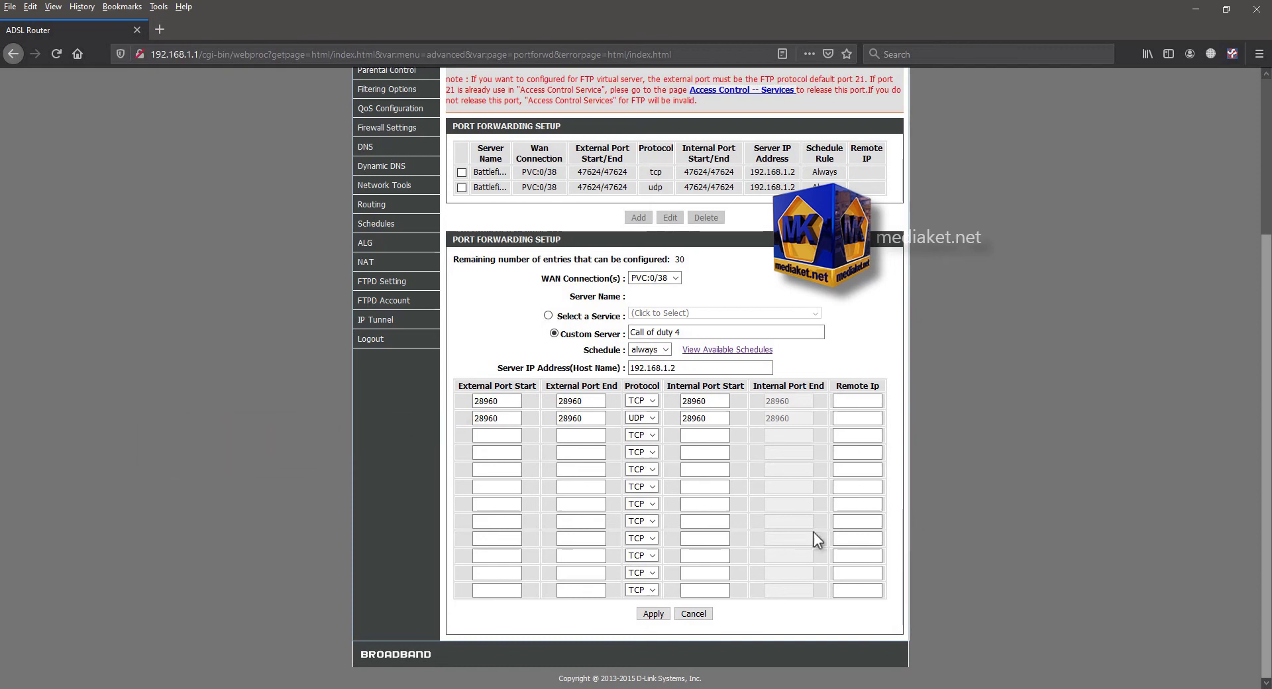
Step: Apply the Call of duty 4 rules and go to the Dynamic DNS page
{"action": "left_click", "coordinate": [651, 614]}
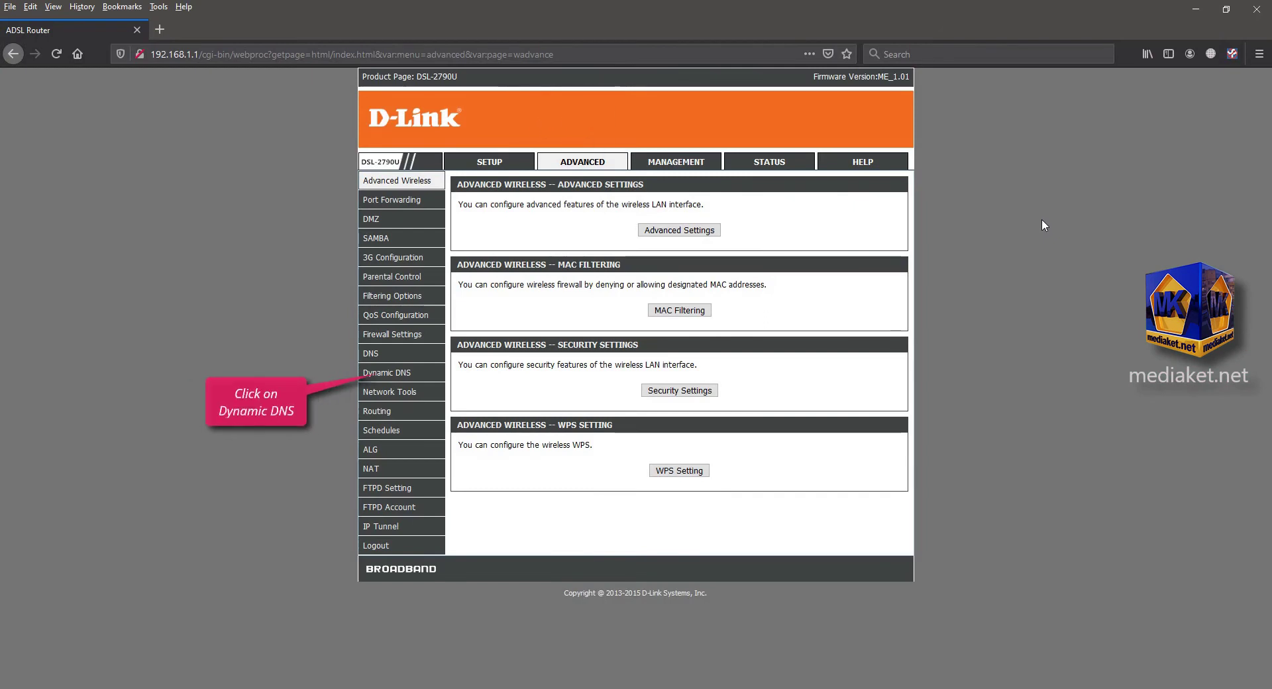
{"action": "left_click", "coordinate": [384, 377]}
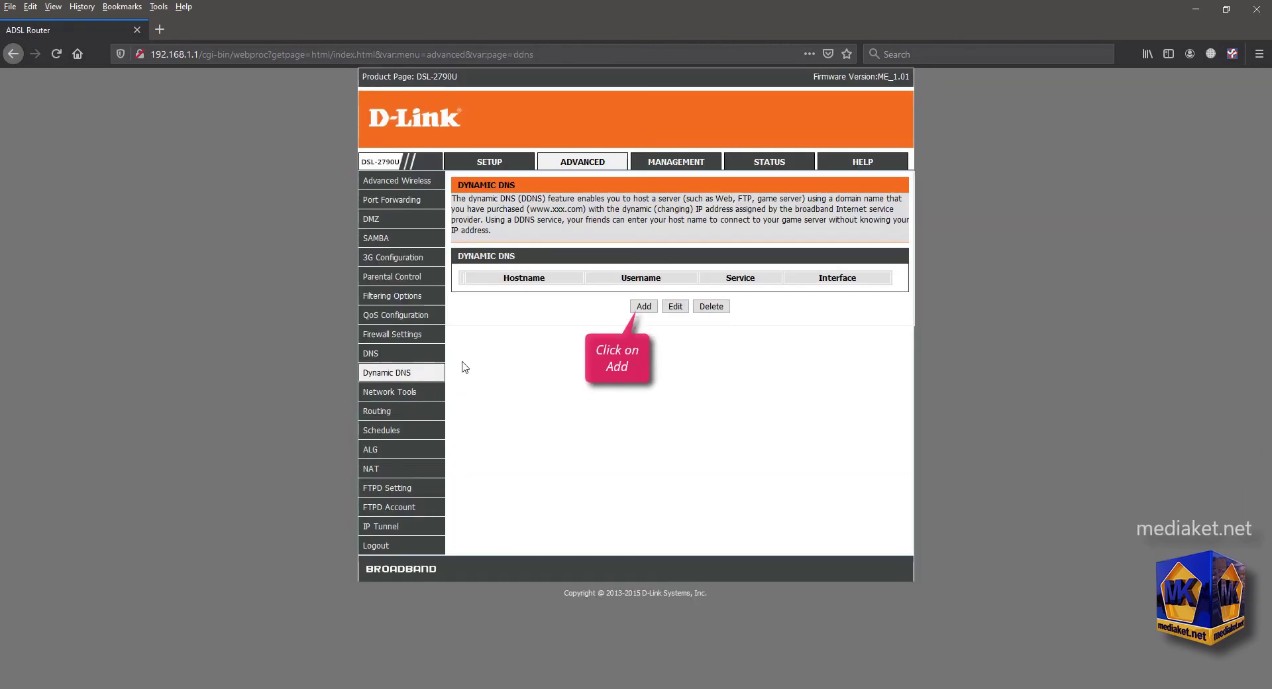
{"action": "left_click", "coordinate": [643, 306]}
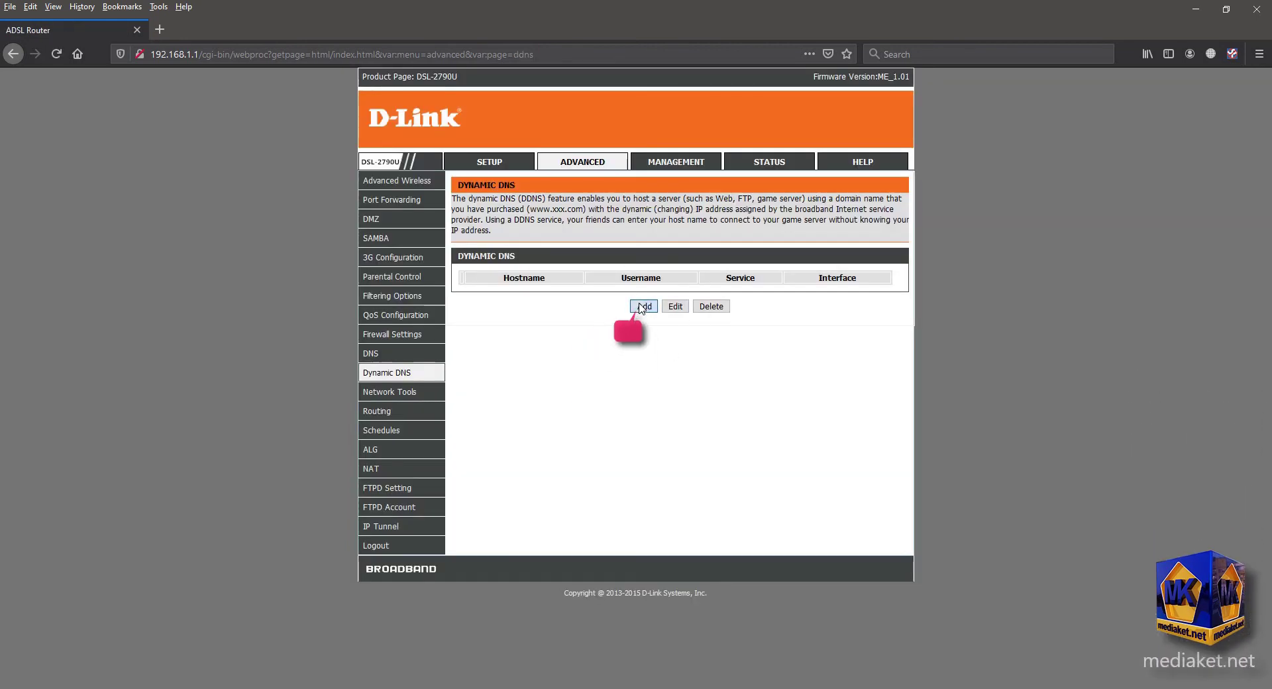
{"action": "left_click", "coordinate": [679, 349]}
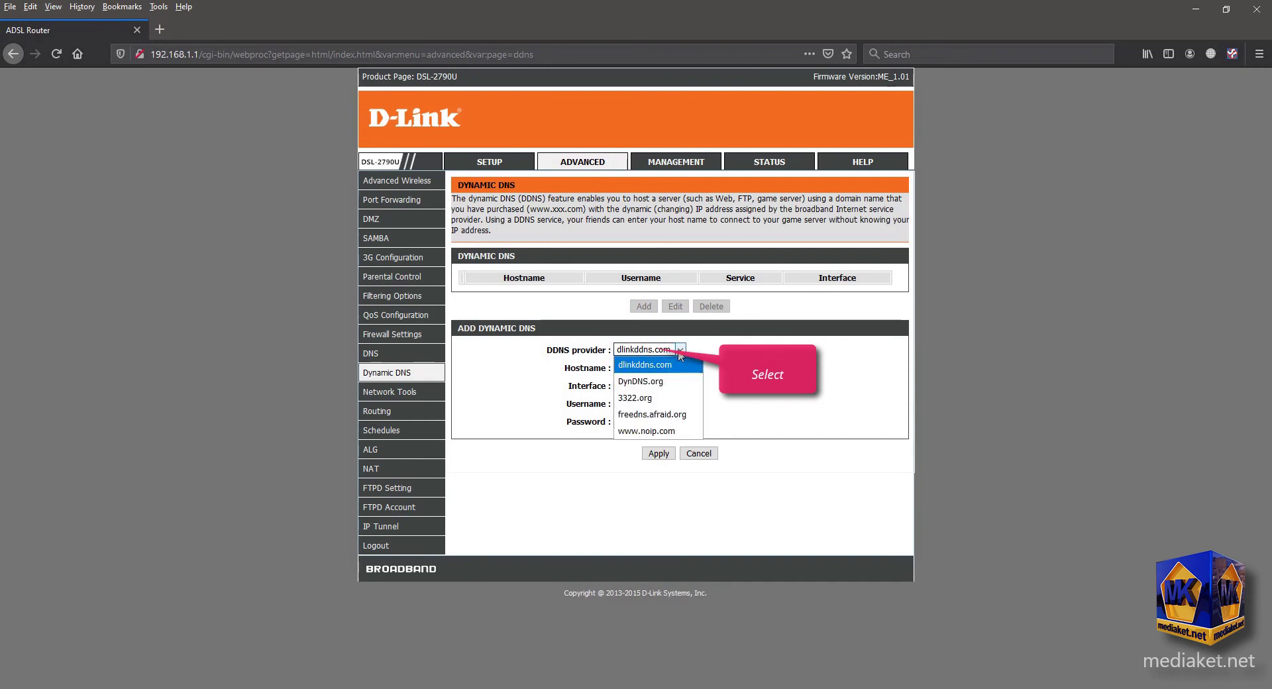
{"action": "left_click", "coordinate": [659, 431]}
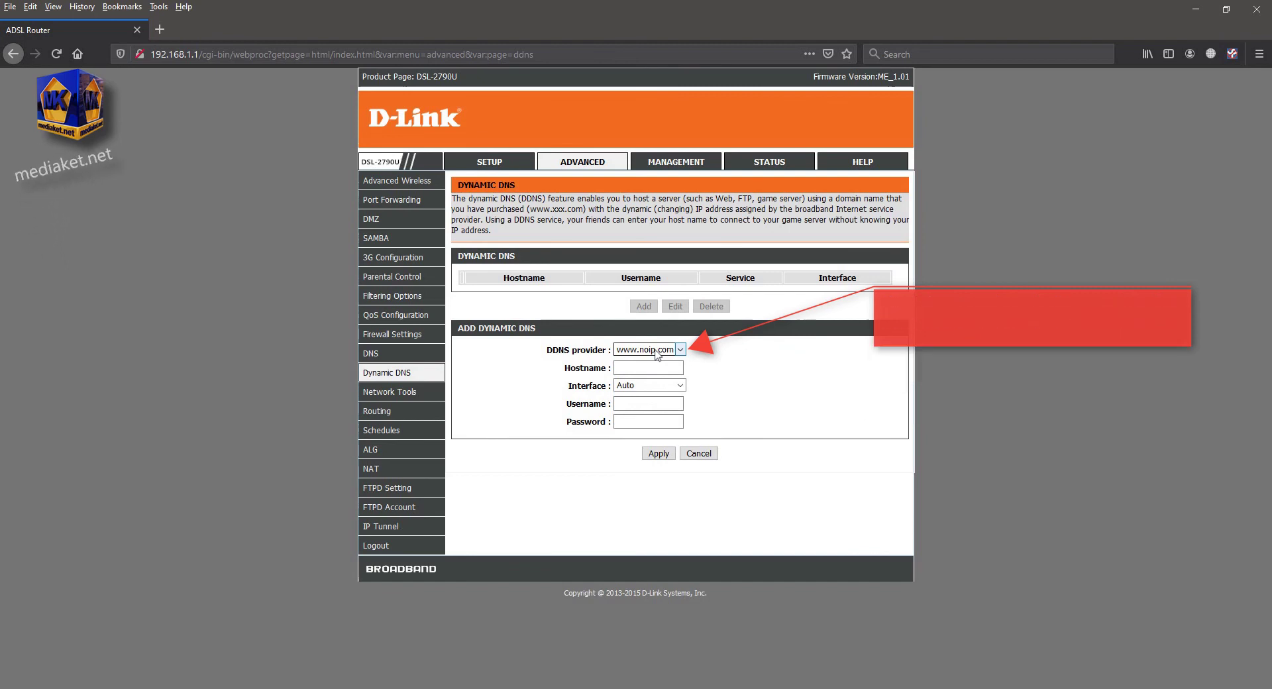
Step: Paste hostname mediaket.hopto.org and enter username mediaket-games plus the account password
{"action": "right_click", "coordinate": [642, 368]}
{"action": "left_click", "coordinate": [674, 424]}
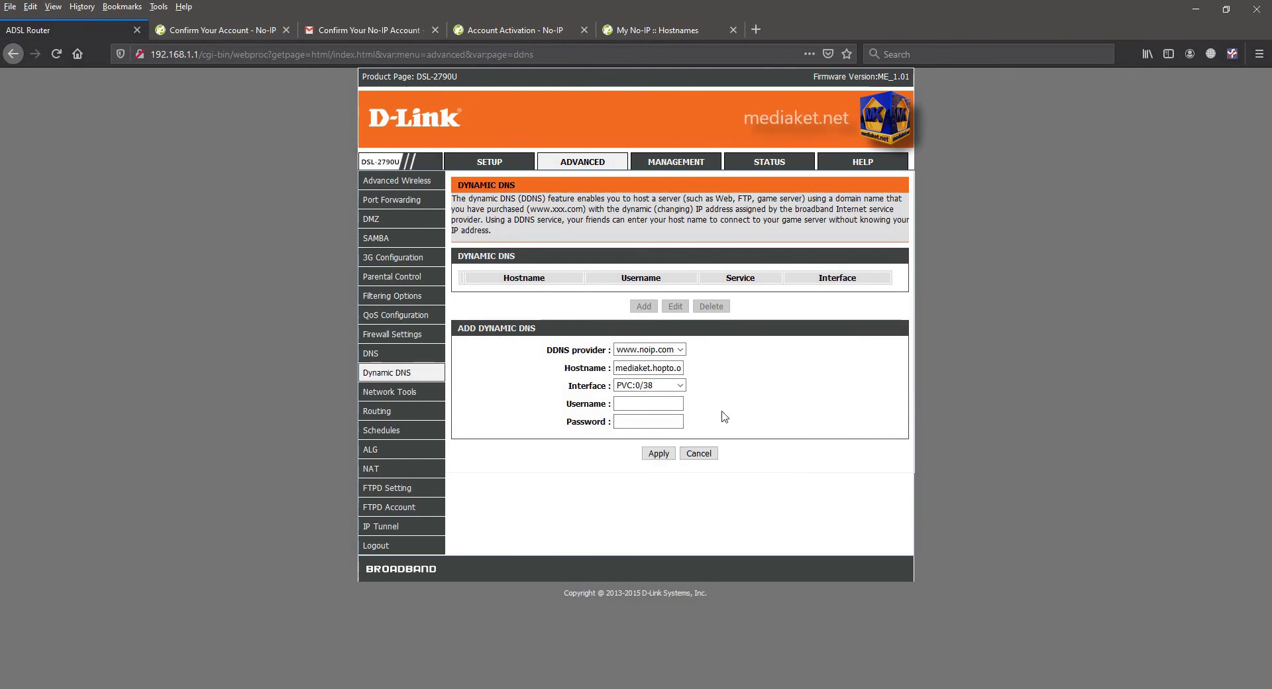
{"action": "left_click", "coordinate": [667, 409]}
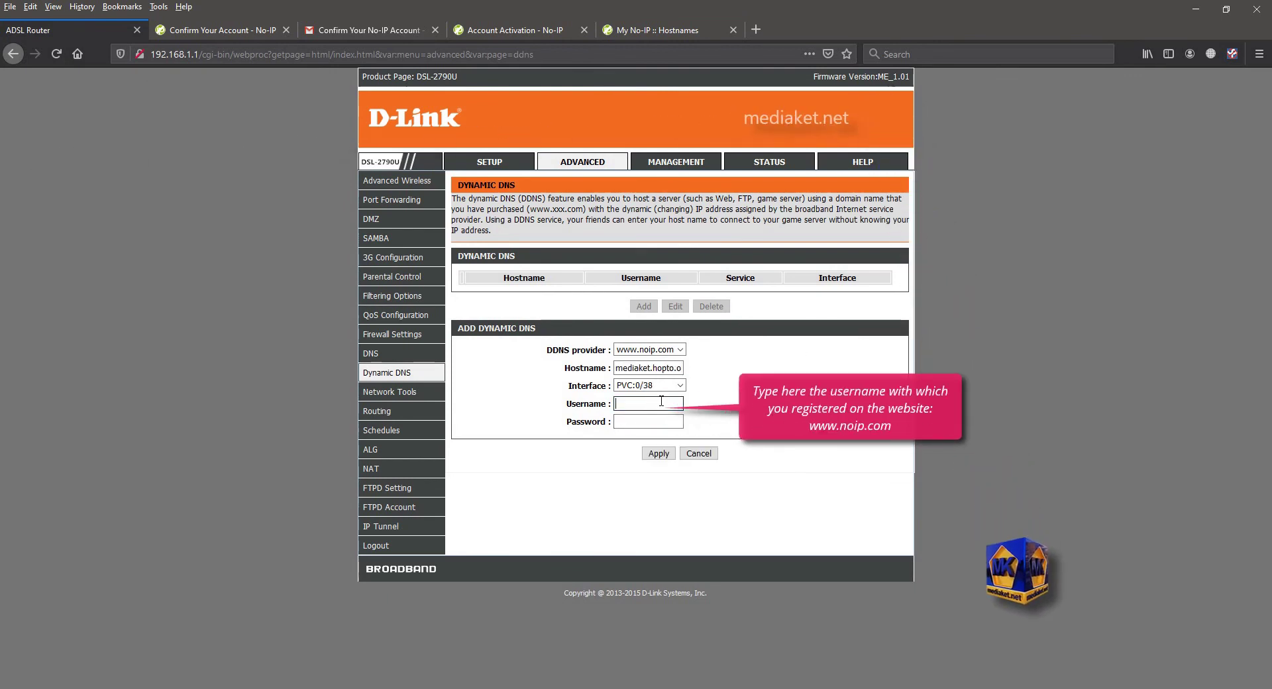
{"action": "type", "text": "mediaket"}
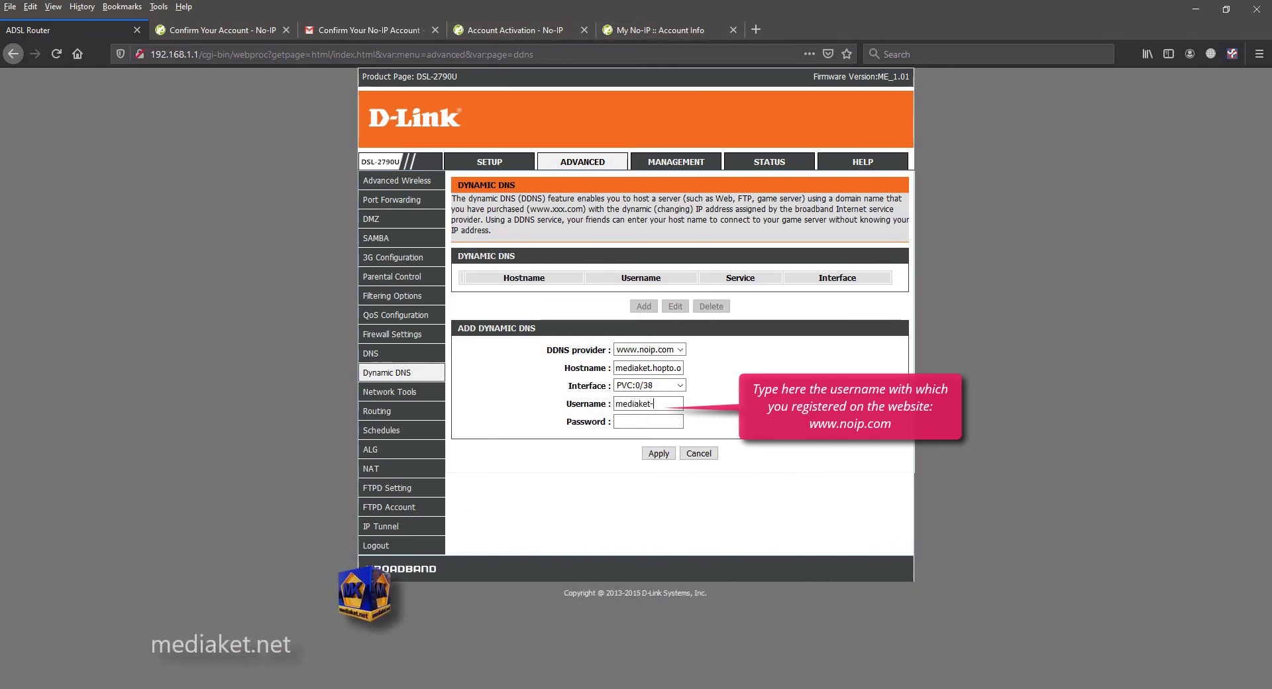
{"action": "type", "text": "-games"}
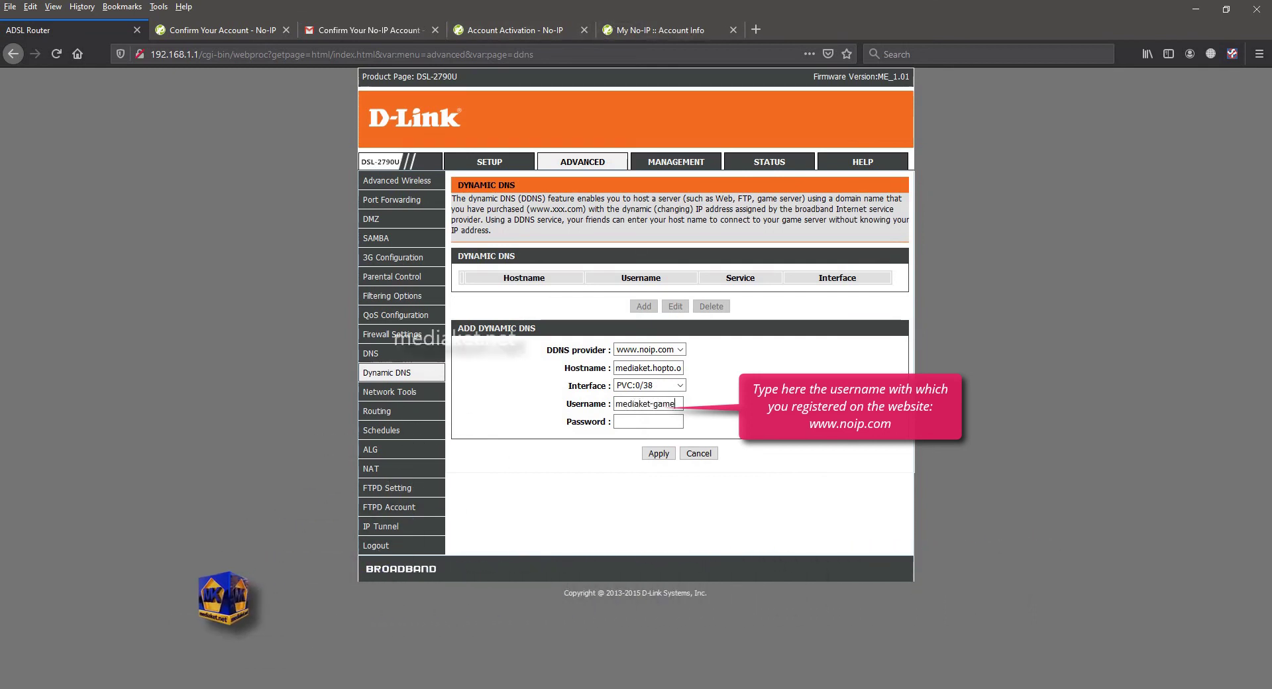
{"action": "left_click", "coordinate": [646, 421]}
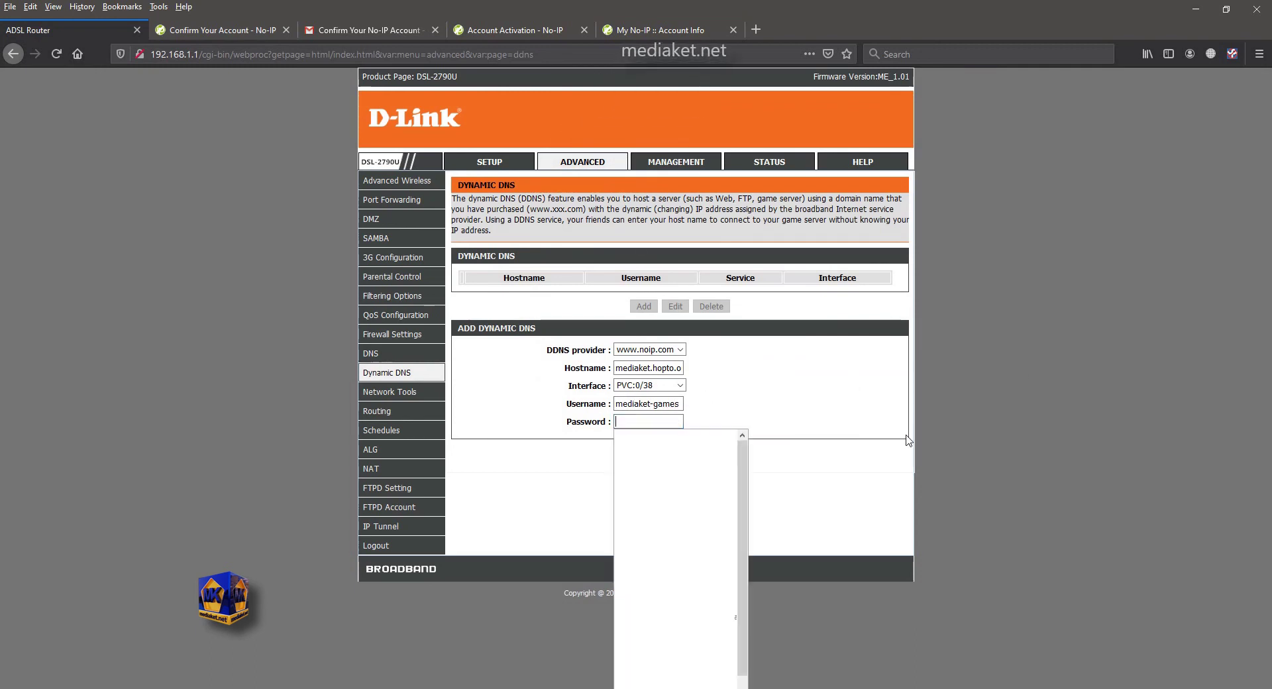
{"action": "type", "text": "••"}
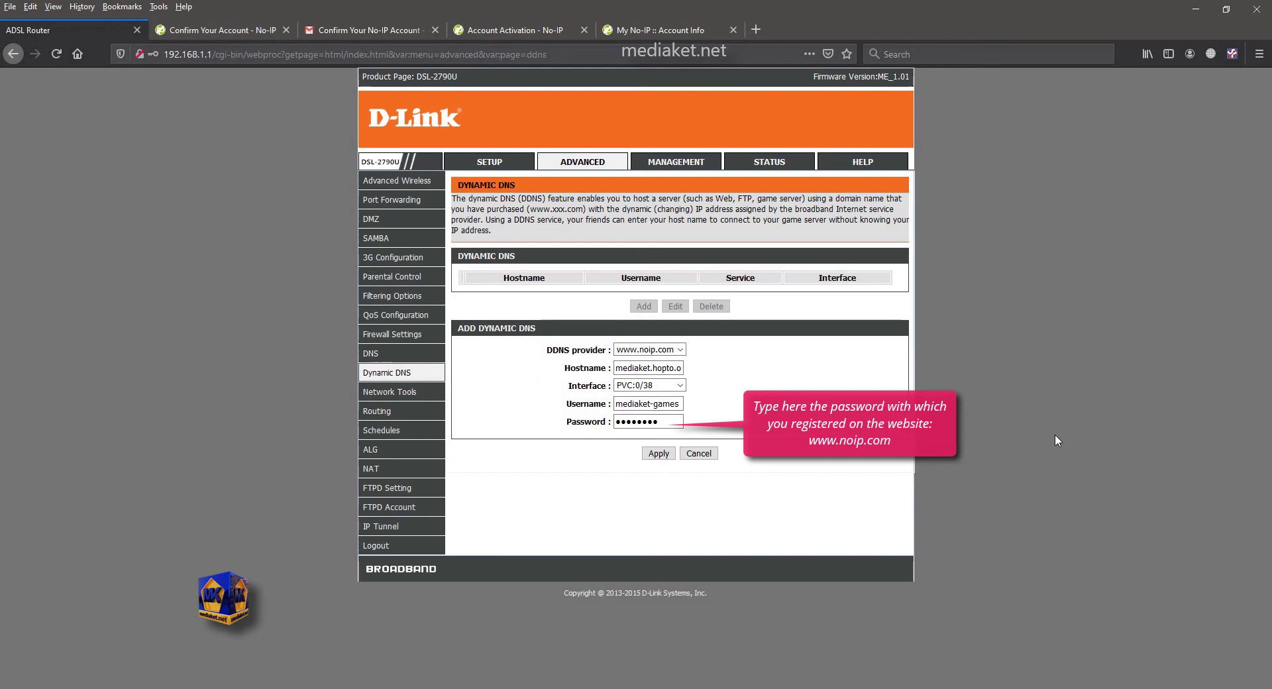
{"action": "type", "text": "••"}
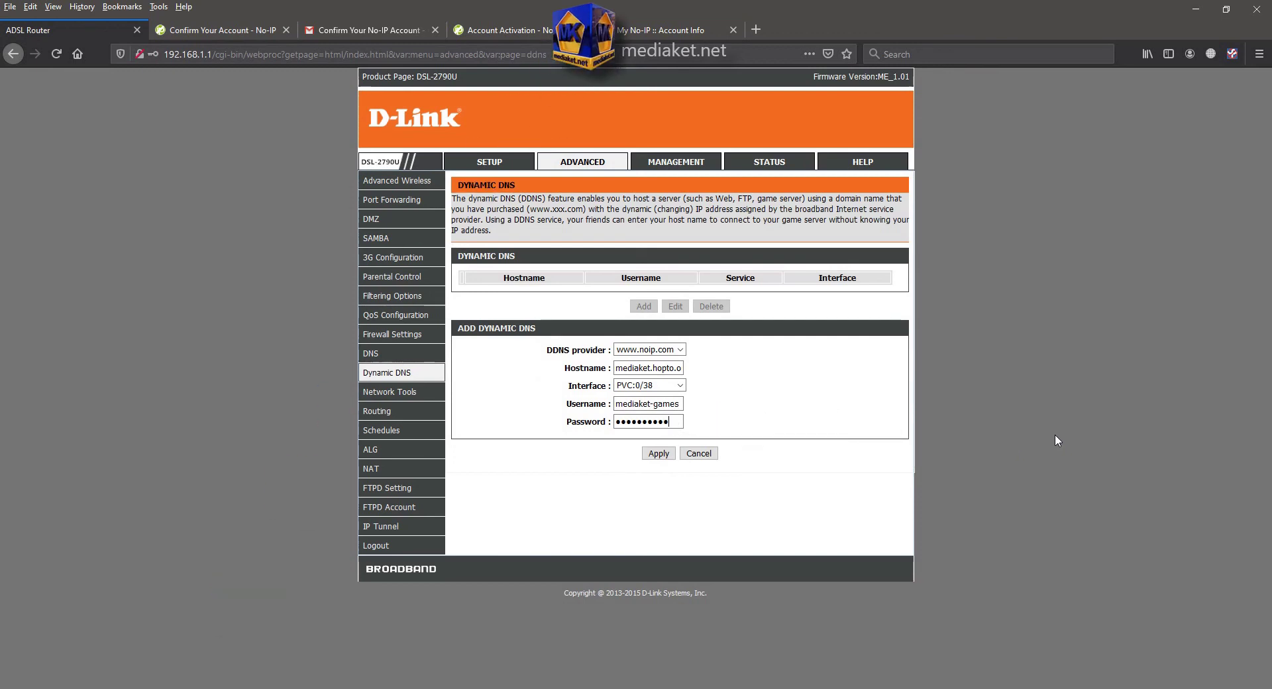
Step: Apply the mediaket.hopto.org No-IP entry
{"action": "left_click", "coordinate": [658, 453]}
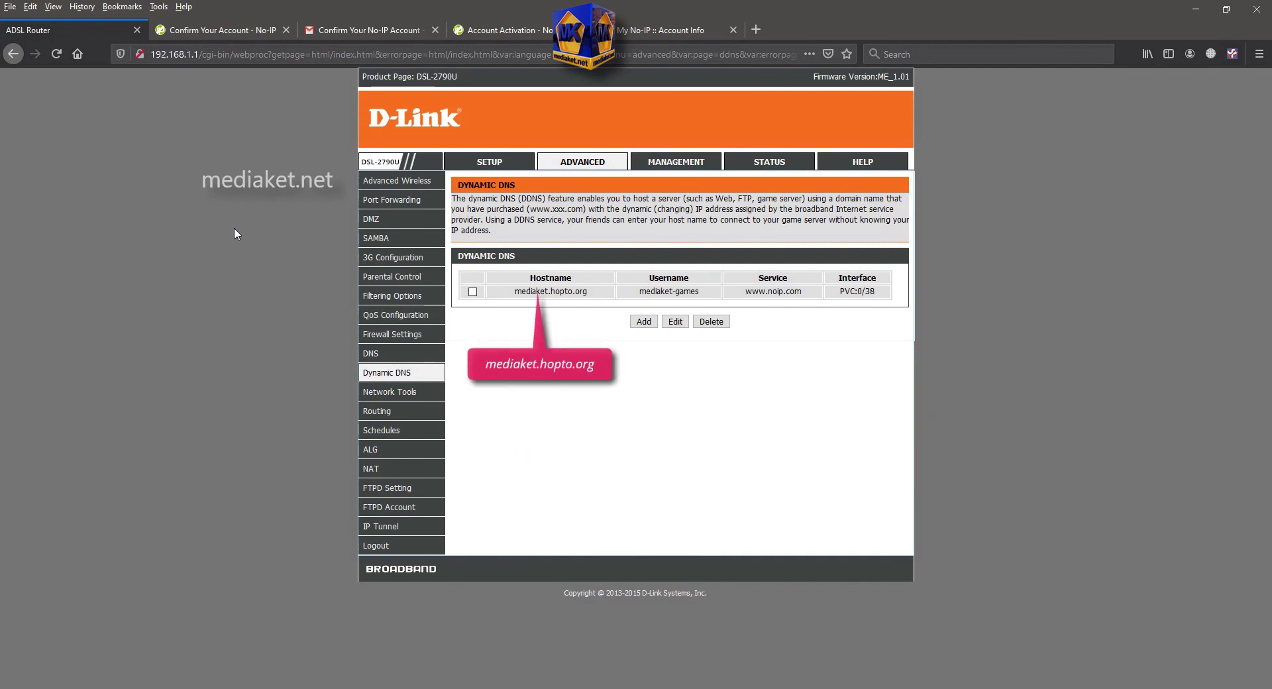